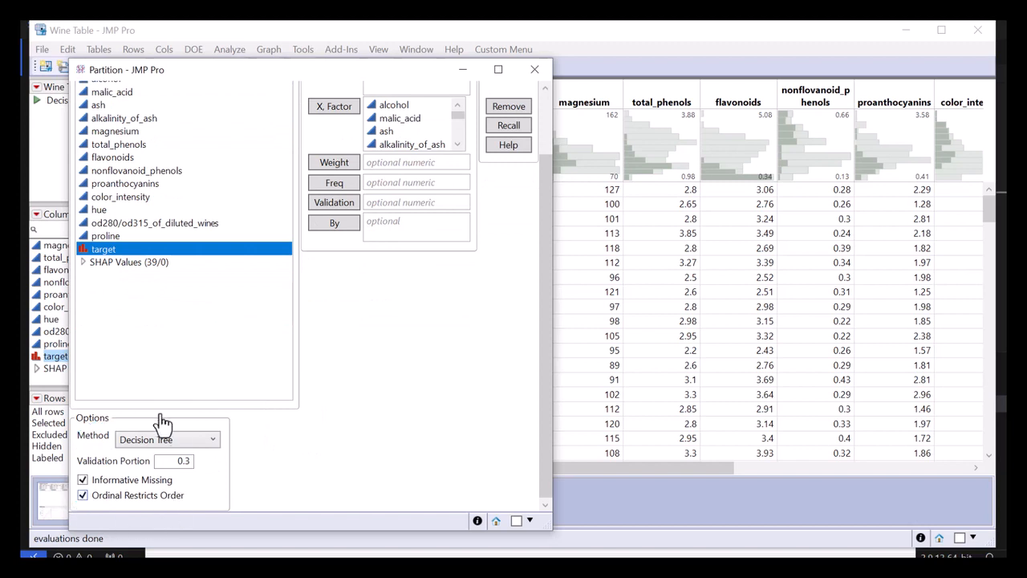
# Run a Decision Tree partition of target on the wine measurements with a validation portion of 0.3.
pyautogui.moveTo(166, 461); pyautogui.dragTo(210, 464)
pyautogui.click(356, 438)
pyautogui.scroll(3, 357, 438)
pyautogui.click(504, 128)
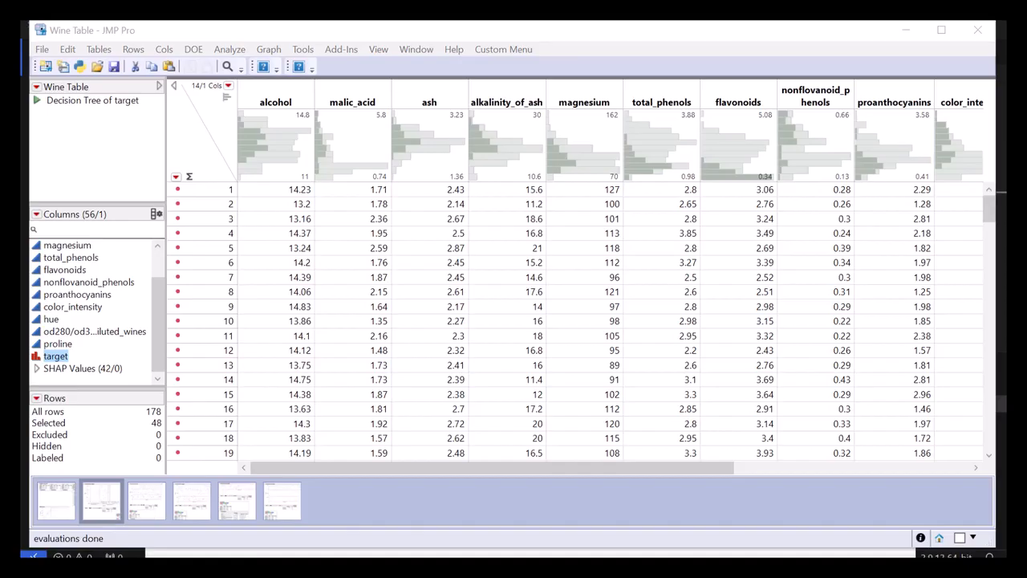
pyautogui.moveTo(582, 45); pyautogui.dragTo(387, 30)
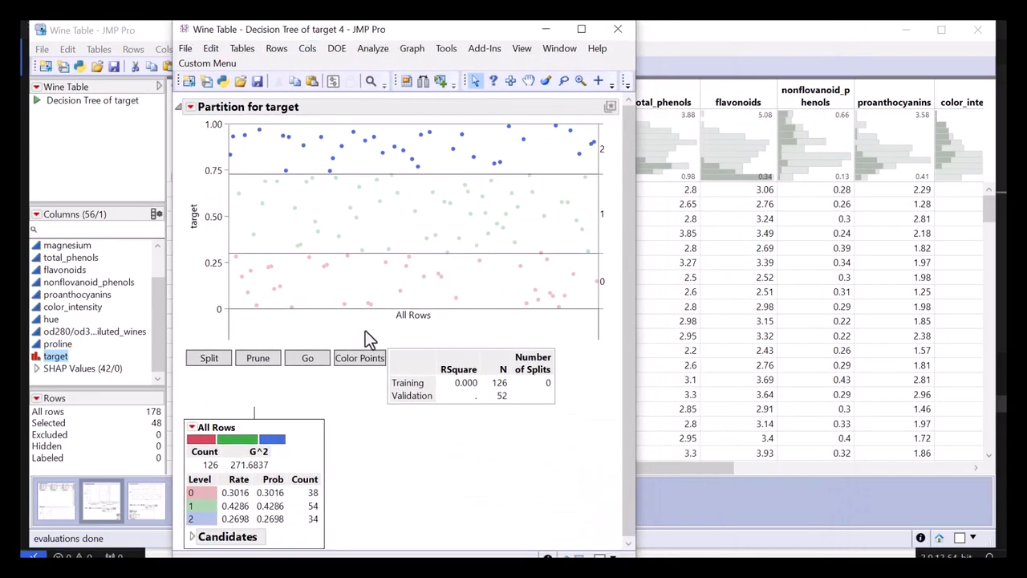
# Turn the Show Split Prob display option off and back on for the tree nodes.
pyautogui.moveTo(204, 372); pyautogui.dragTo(289, 377)
pyautogui.moveTo(353, 433)
pyautogui.mouseDown()
pyautogui.moveTo(224, 403)
pyautogui.moveTo(183, 506)
pyautogui.moveTo(204, 549)
pyautogui.moveTo(320, 542)
pyautogui.moveTo(343, 480)
pyautogui.mouseUp()
pyautogui.moveTo(357, 464)
pyautogui.mouseDown()
pyautogui.moveTo(287, 465)
pyautogui.moveTo(232, 487)
pyautogui.moveTo(252, 543)
pyautogui.moveTo(295, 476)
pyautogui.mouseUp()
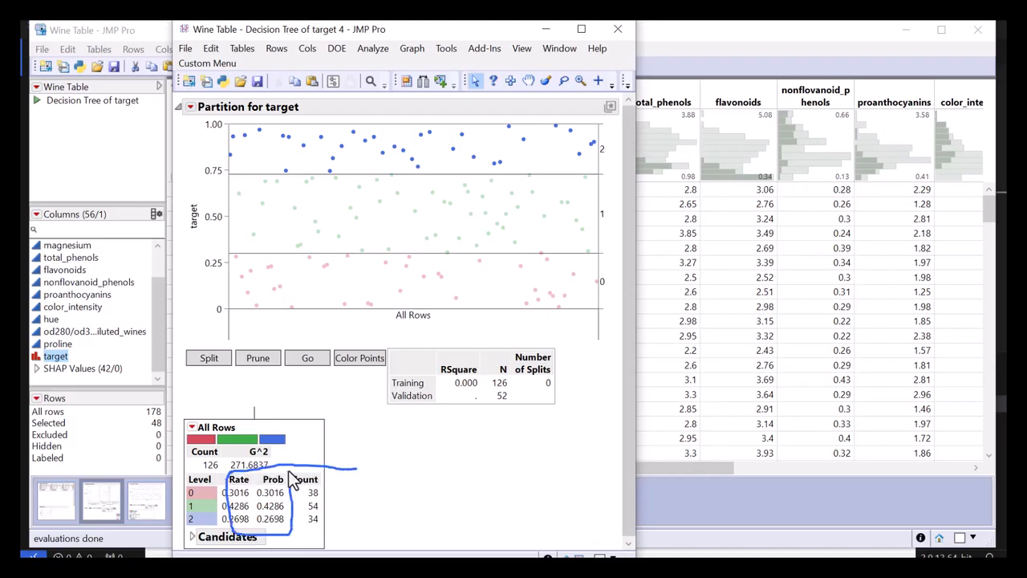
pyautogui.click(191, 106)
pyautogui.moveTo(241, 144)
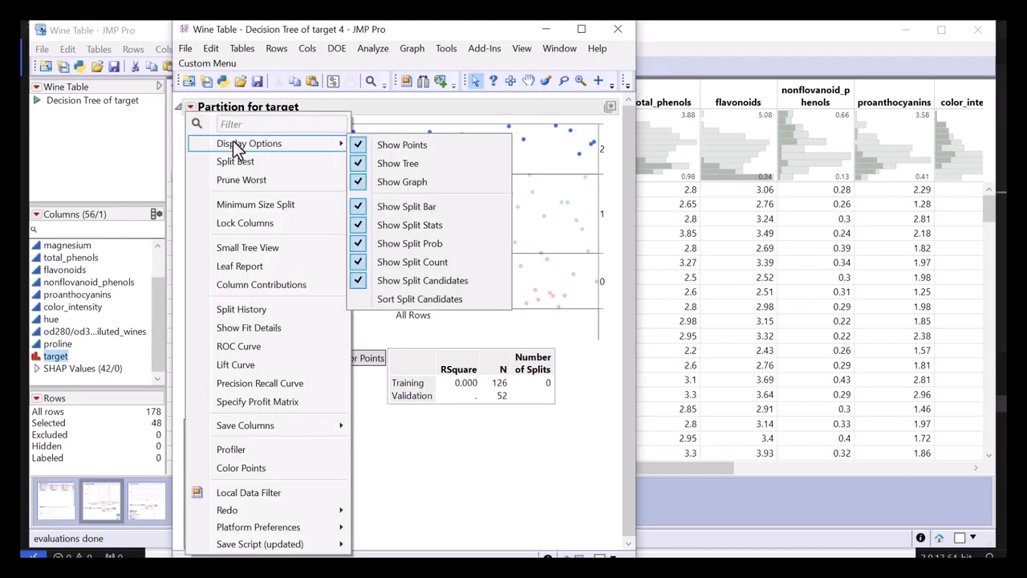
pyautogui.click(445, 242)
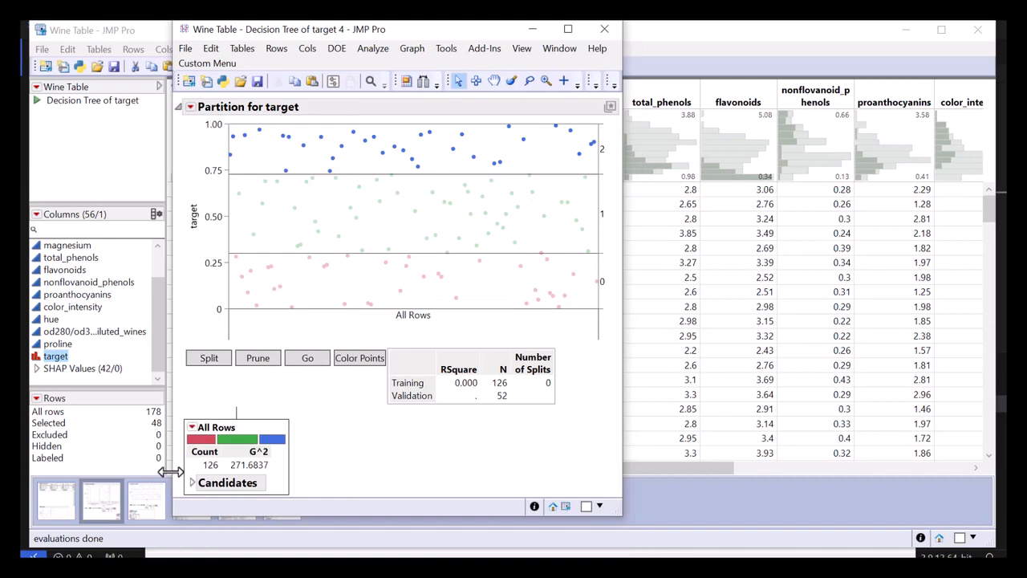
pyautogui.click(191, 111)
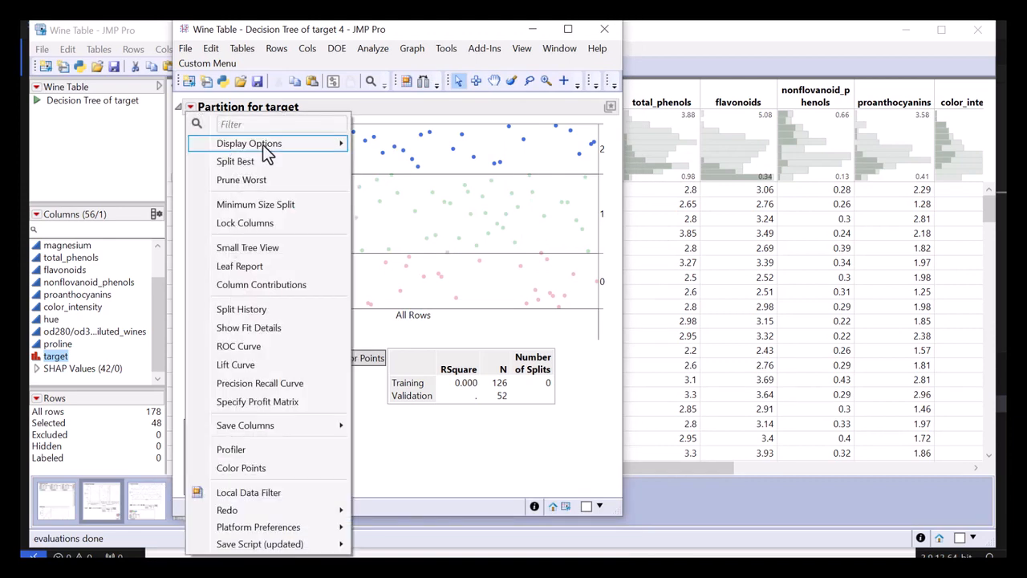
pyautogui.moveTo(263, 144)
pyautogui.click(432, 249)
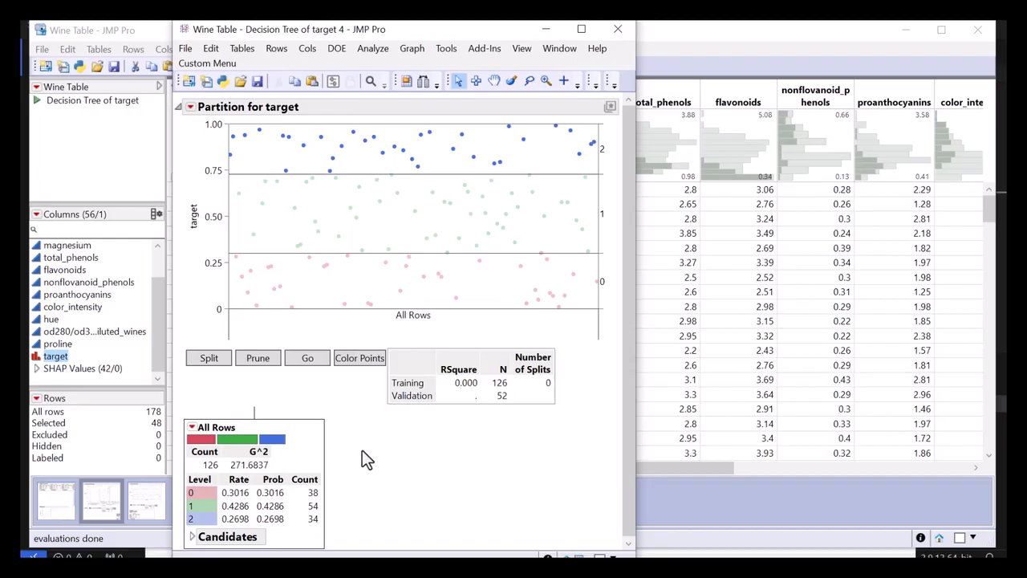
# Grow the decision tree automatically with Go, using the validation set to decide the number of splits.
pyautogui.click(303, 362)
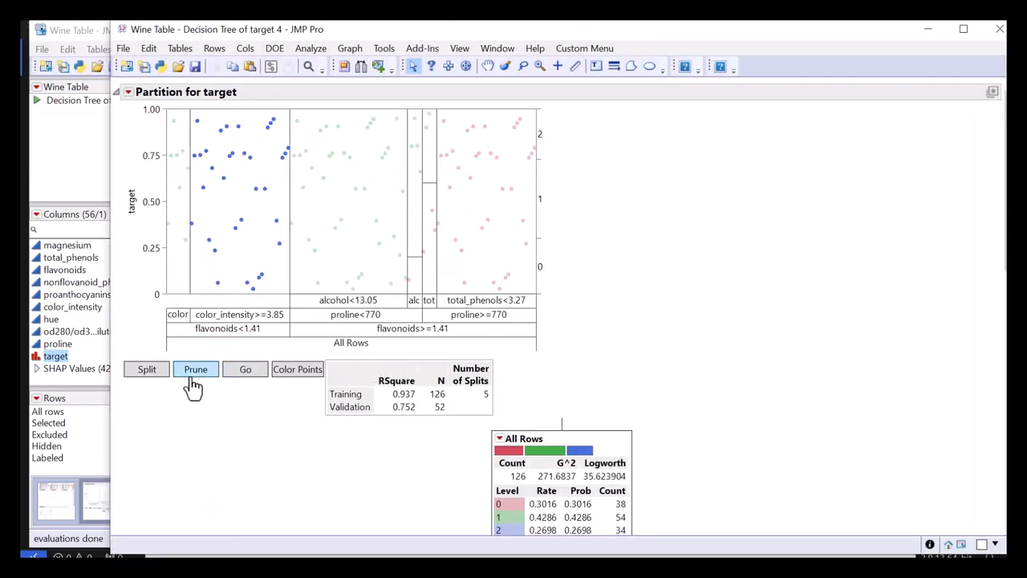
pyautogui.moveTo(231, 383); pyautogui.dragTo(265, 382)
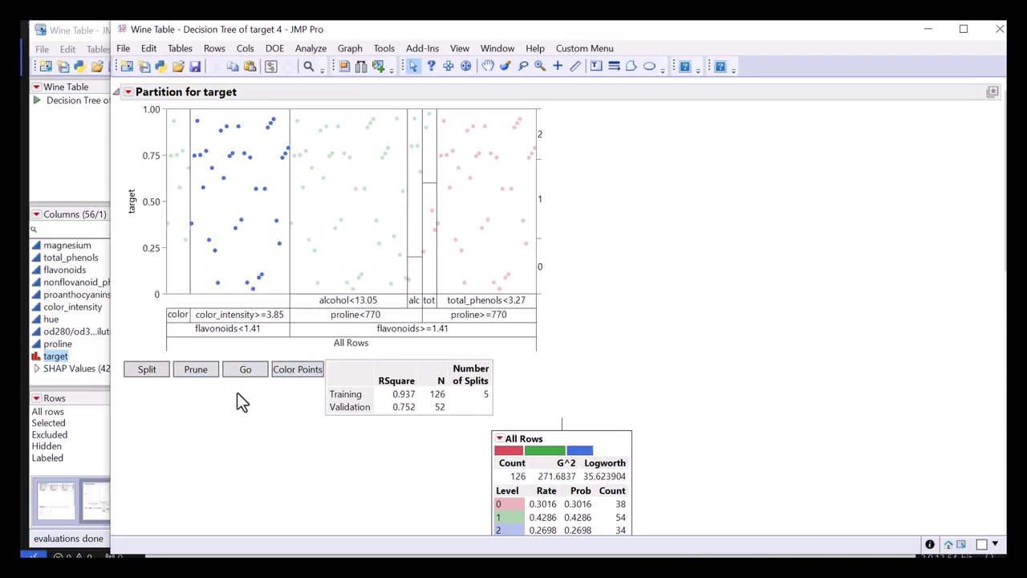
pyautogui.moveTo(210, 389); pyautogui.dragTo(238, 354)
# Examine the grown tree's nodes from All Rows down to the leaves, comparing class rates and counts at each split.
pyautogui.scroll(-7, 326, 392)
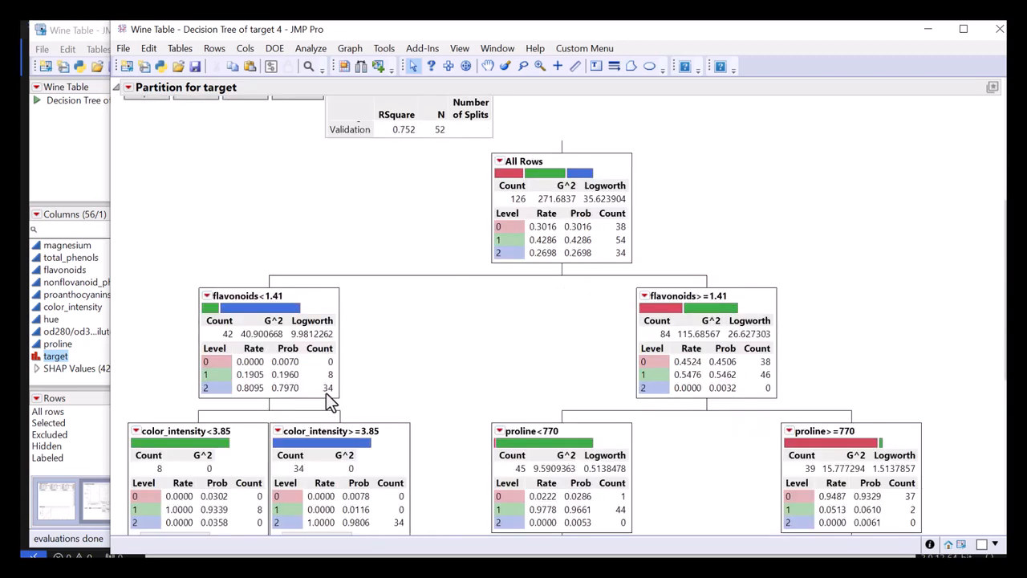
pyautogui.scroll(-4, 326, 394)
pyautogui.scroll(-3, 325, 394)
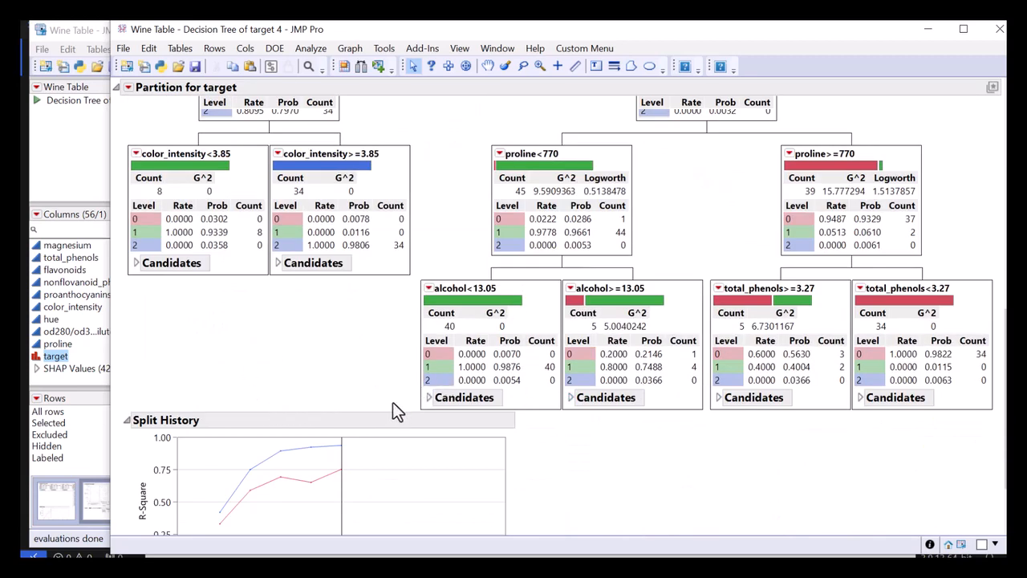
pyautogui.scroll(6, 384, 411)
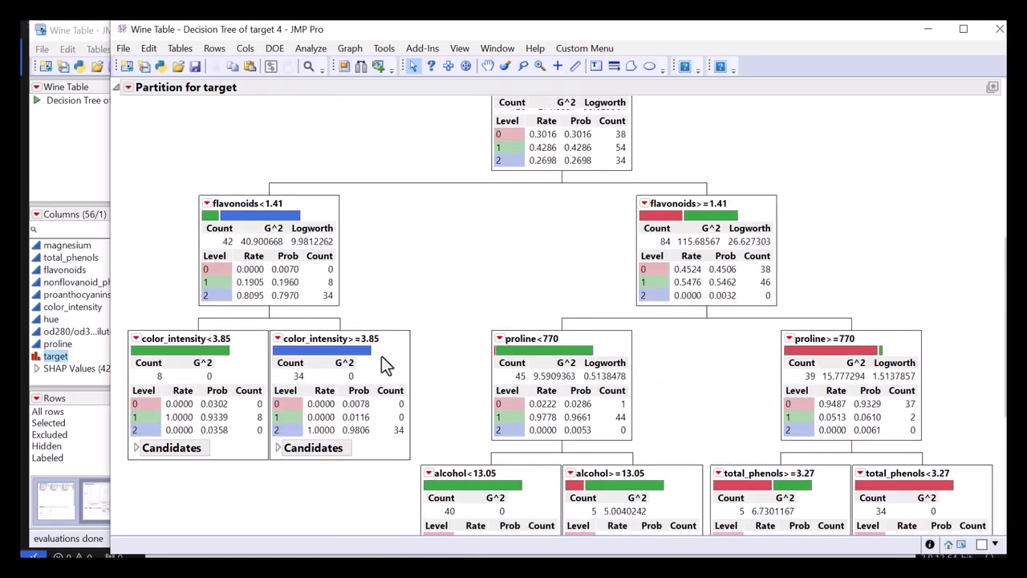
pyautogui.moveTo(294, 207)
pyautogui.mouseDown()
pyautogui.moveTo(190, 219)
pyautogui.moveTo(326, 346)
pyautogui.moveTo(259, 204)
pyautogui.mouseUp()
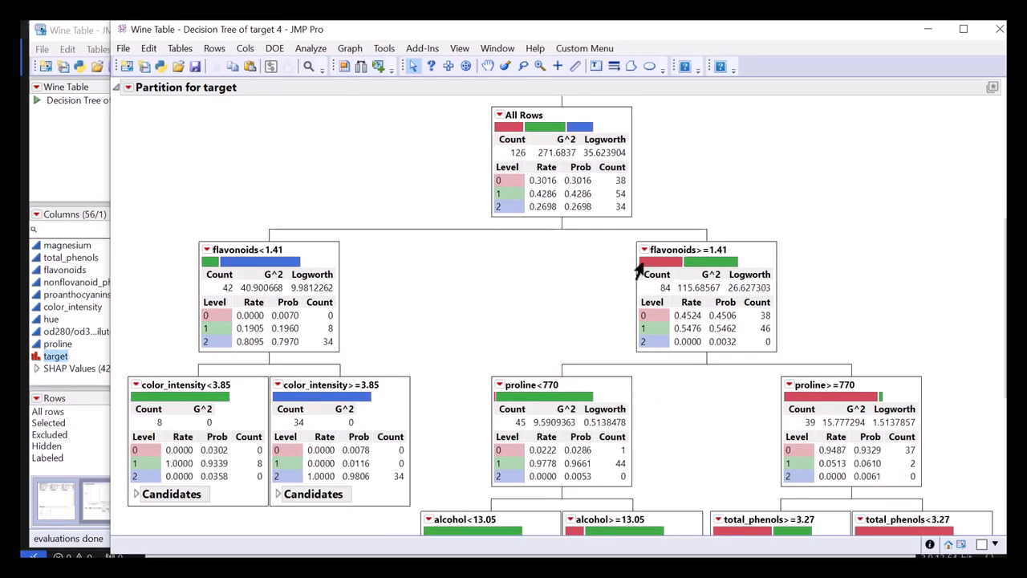
pyautogui.scroll(-2, 438, 370)
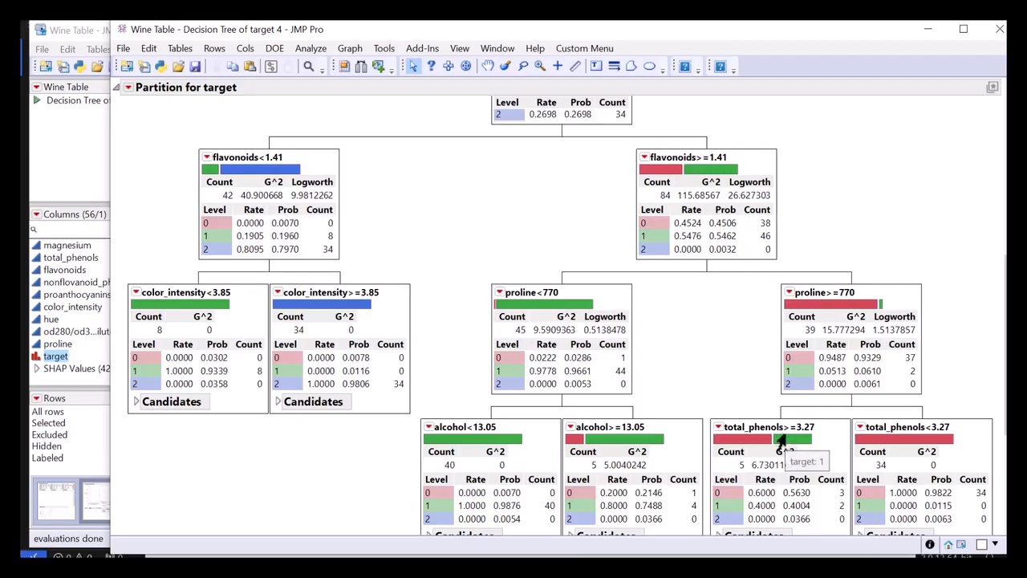
pyautogui.scroll(1, 769, 429)
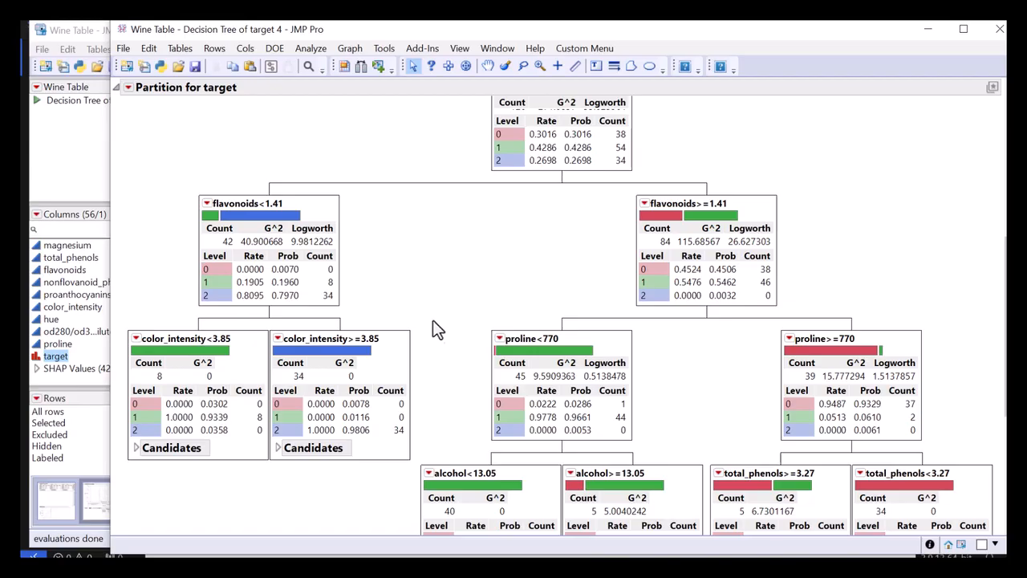
# Prune the tree all the way back to the All Rows root node.
pyautogui.scroll(4, 357, 255)
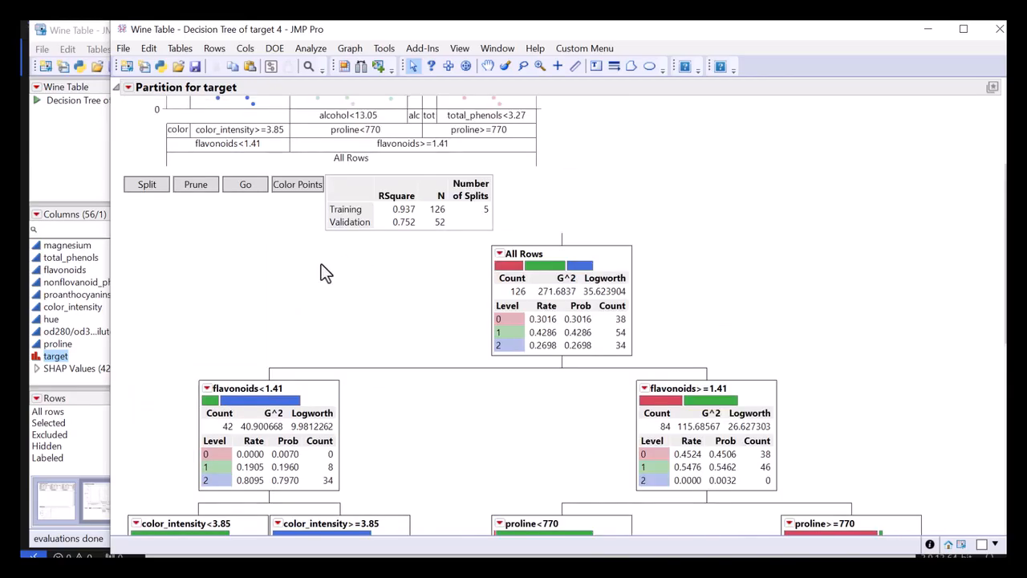
pyautogui.click(190, 188)
pyautogui.click(191, 188)
pyautogui.click(190, 188)
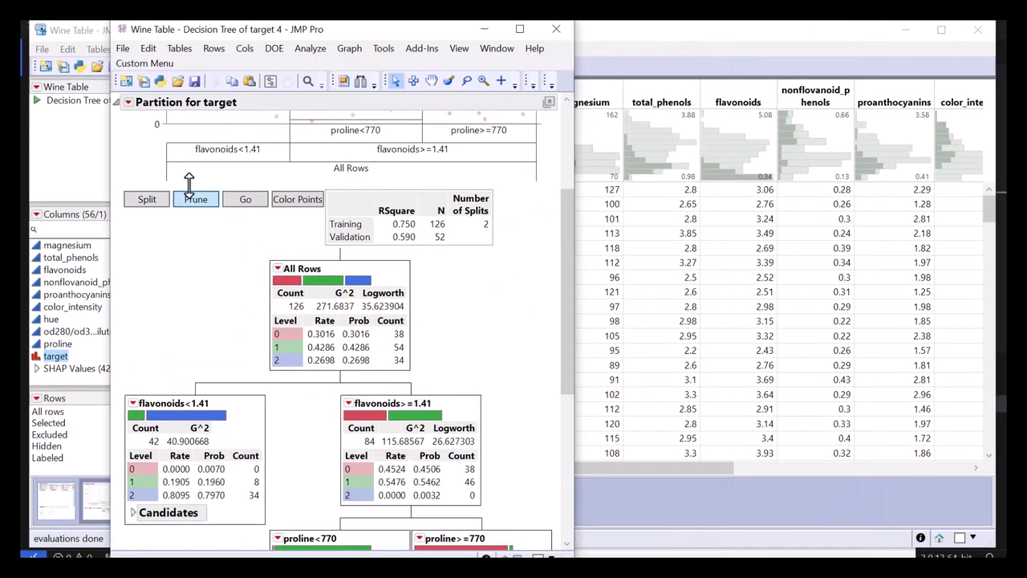
pyautogui.click(195, 200)
pyautogui.click(195, 200)
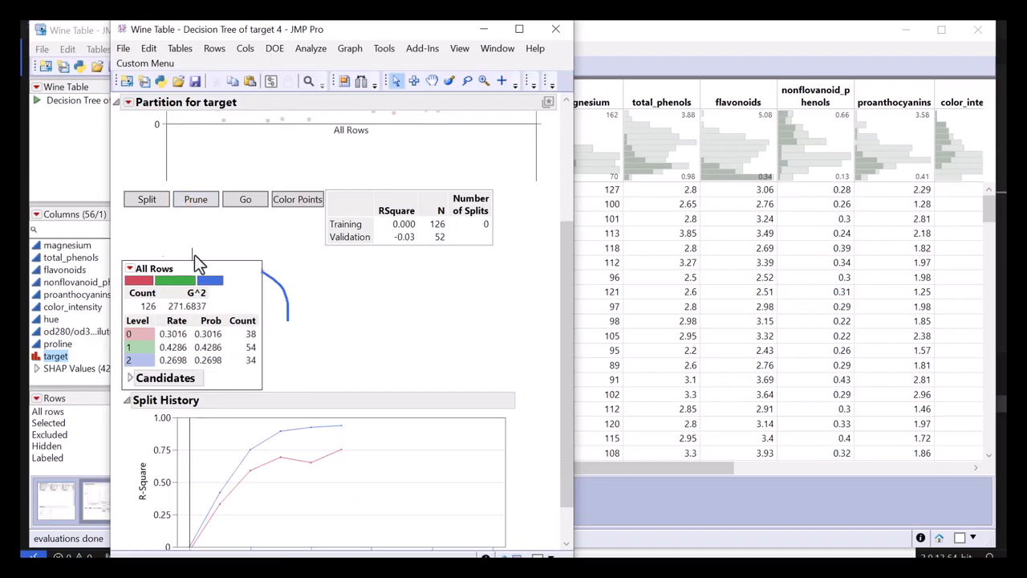
# Expand the All Rows node's Candidates table and review its G^2, Logworth and Cut Point columns.
pyautogui.click(130, 378)
pyautogui.scroll(-1, 202, 387)
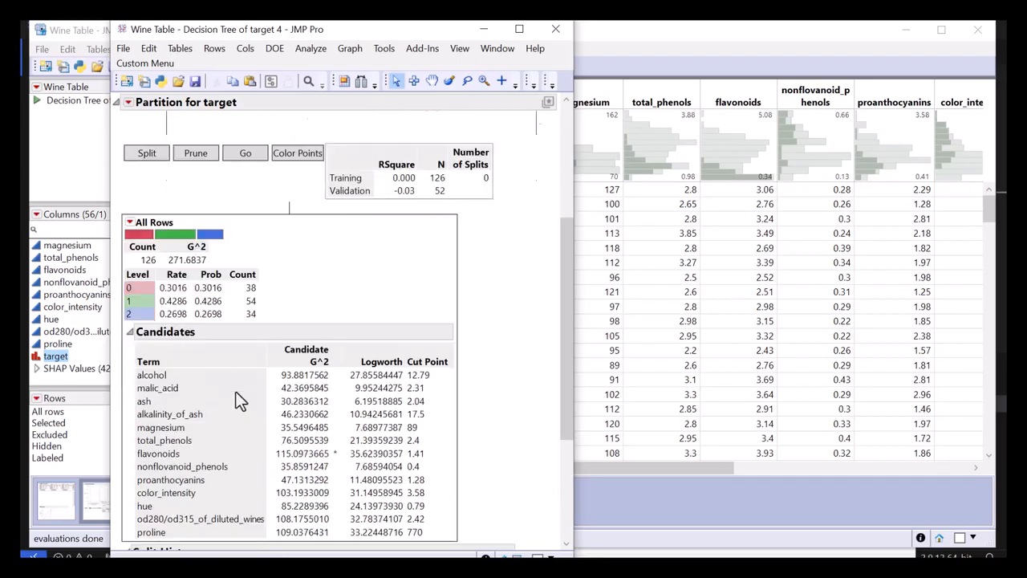
pyautogui.moveTo(127, 395)
pyautogui.mouseDown()
pyautogui.moveTo(133, 538)
pyautogui.moveTo(239, 524)
pyautogui.moveTo(263, 359)
pyautogui.mouseUp()
pyautogui.press('Escape')
pyautogui.moveTo(331, 306); pyautogui.dragTo(260, 491)
pyautogui.moveTo(320, 556)
pyautogui.mouseDown()
pyautogui.moveTo(341, 342)
pyautogui.moveTo(323, 317)
pyautogui.mouseUp()
# Sort the All Rows node's Candidates table by Candidate G^2 in descending order.
pyautogui.rightClick(292, 357)
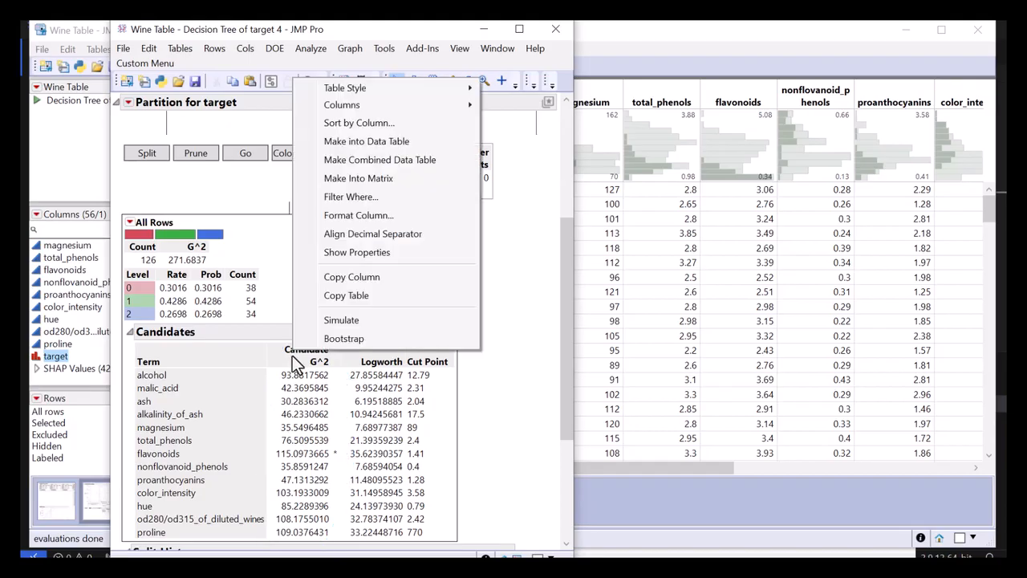
pyautogui.click(368, 124)
pyautogui.click(489, 245)
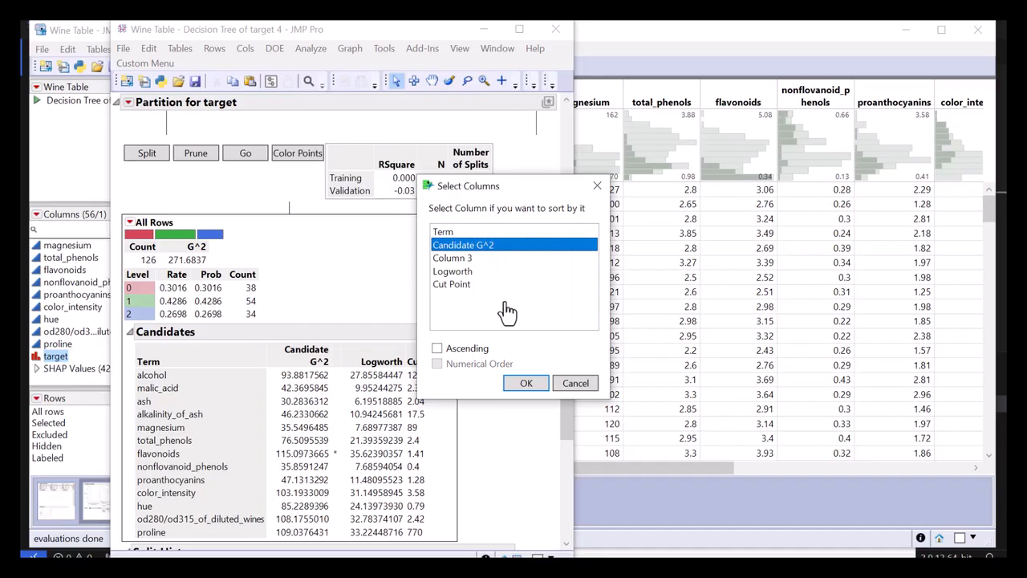
pyautogui.click(526, 383)
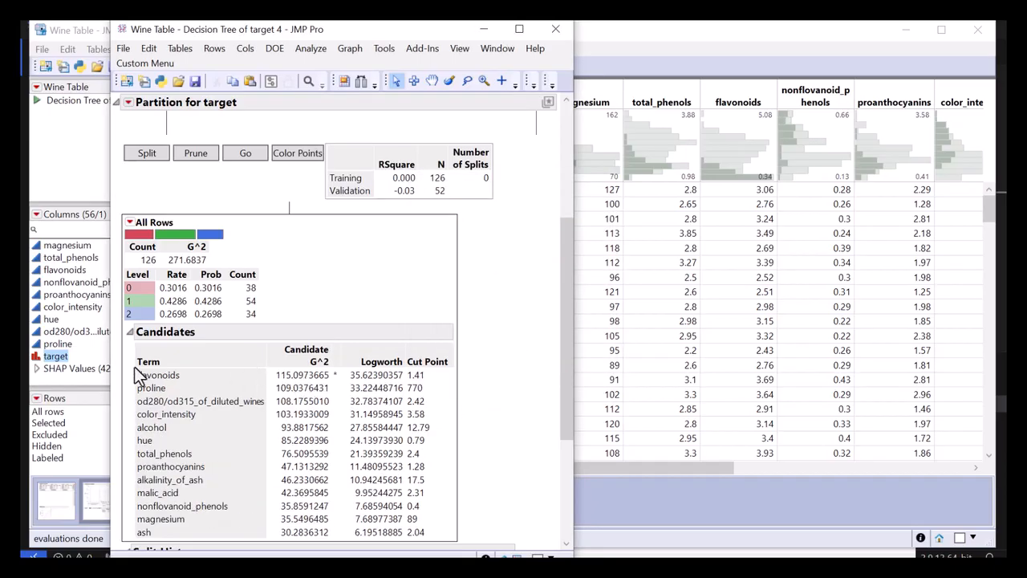
# Compare the highest-ranked candidates and make one split of the tree with the general Split command.
pyautogui.moveTo(129, 366)
pyautogui.mouseDown()
pyautogui.moveTo(129, 396)
pyautogui.moveTo(321, 401)
pyautogui.moveTo(332, 370)
pyautogui.moveTo(127, 373)
pyautogui.mouseUp()
pyautogui.moveTo(187, 386); pyautogui.dragTo(332, 389)
pyautogui.click(144, 155)
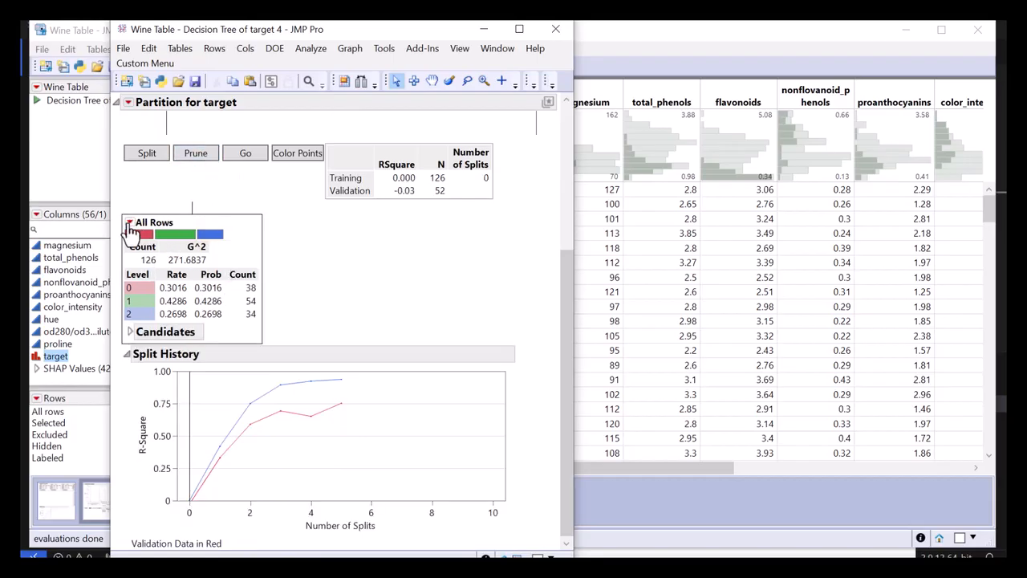
# Split the All Rows node with Split Best and prune everything below it.
pyautogui.click(129, 222)
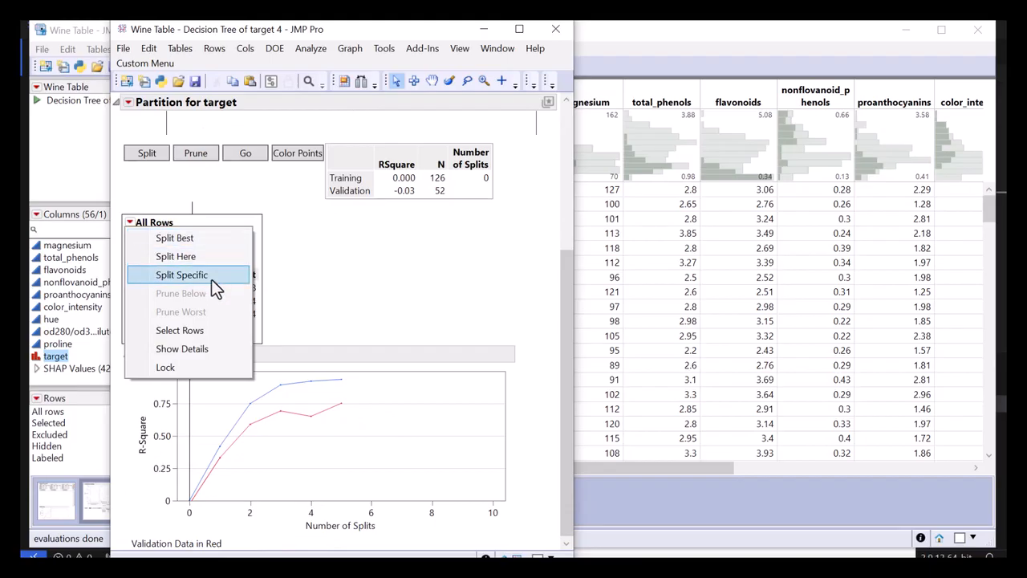
pyautogui.click(208, 237)
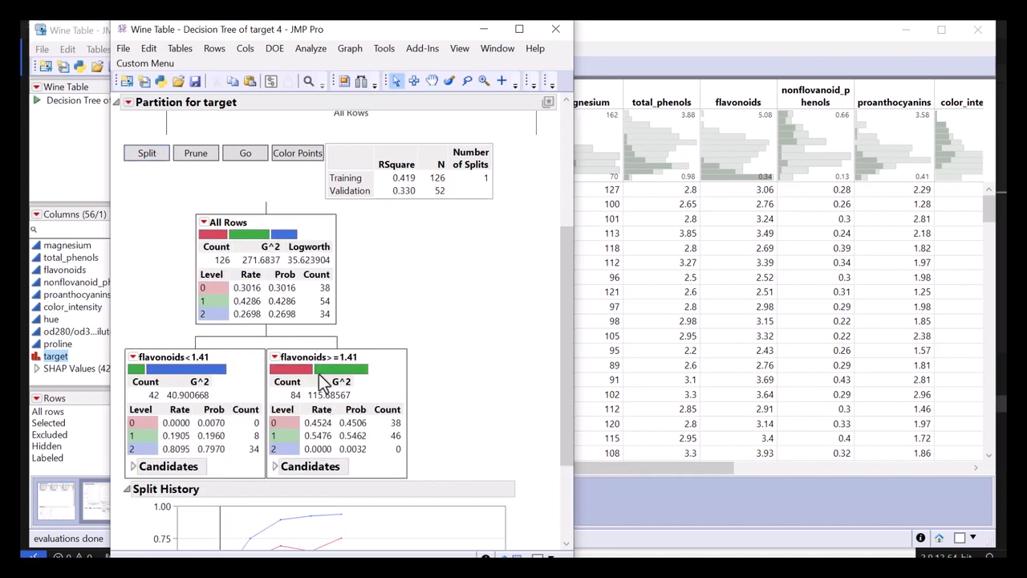
pyautogui.click(204, 222)
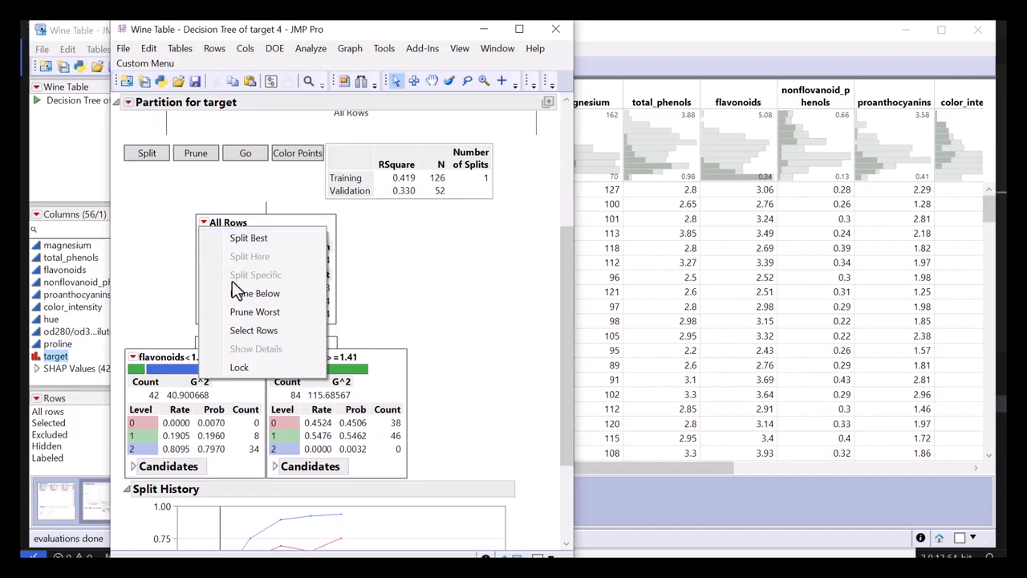
pyautogui.click(286, 301)
# Split the All Rows node with Split Here and prune the resulting branches with Prune Below.
pyautogui.click(130, 224)
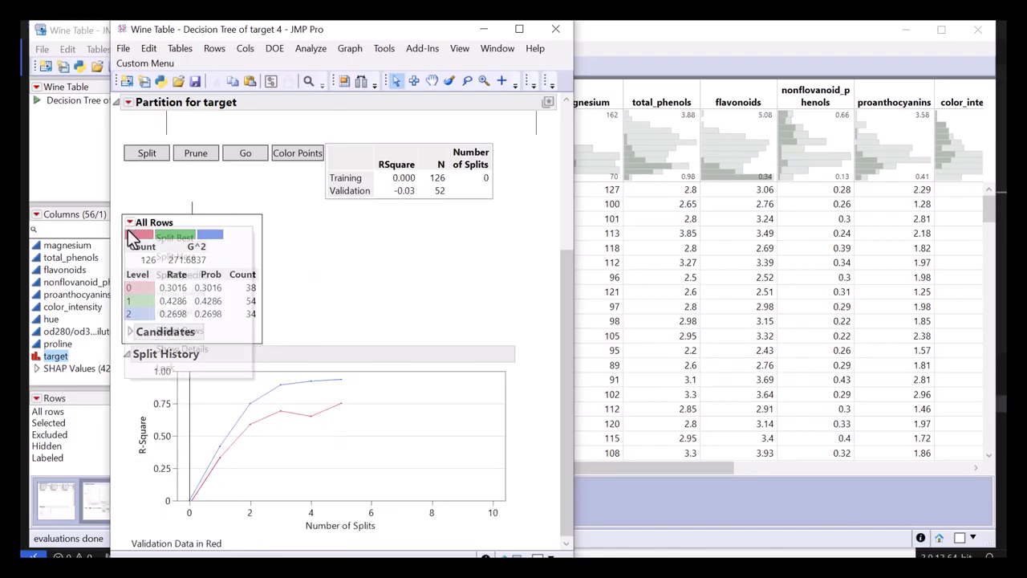
pyautogui.click(185, 259)
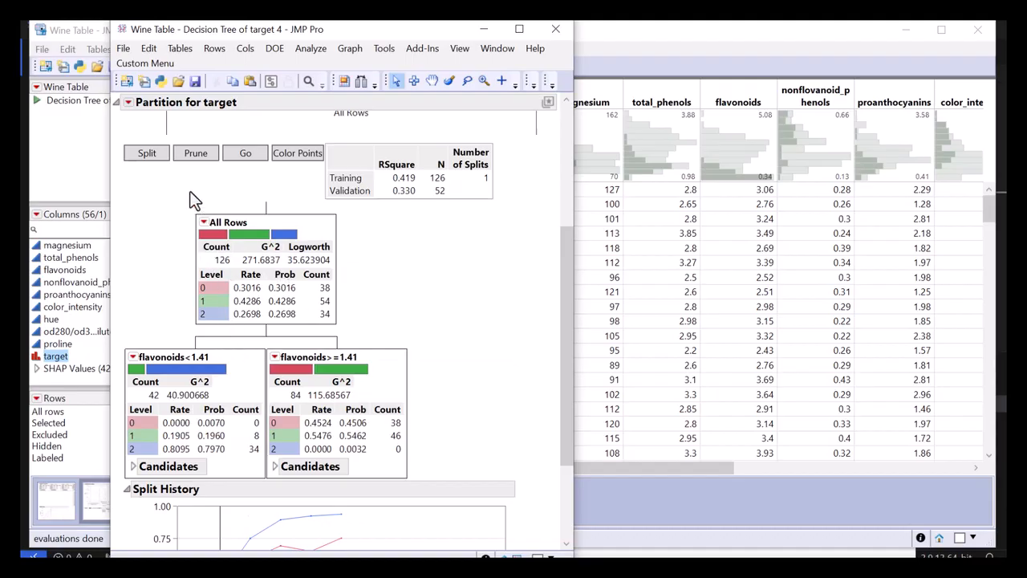
pyautogui.click(204, 223)
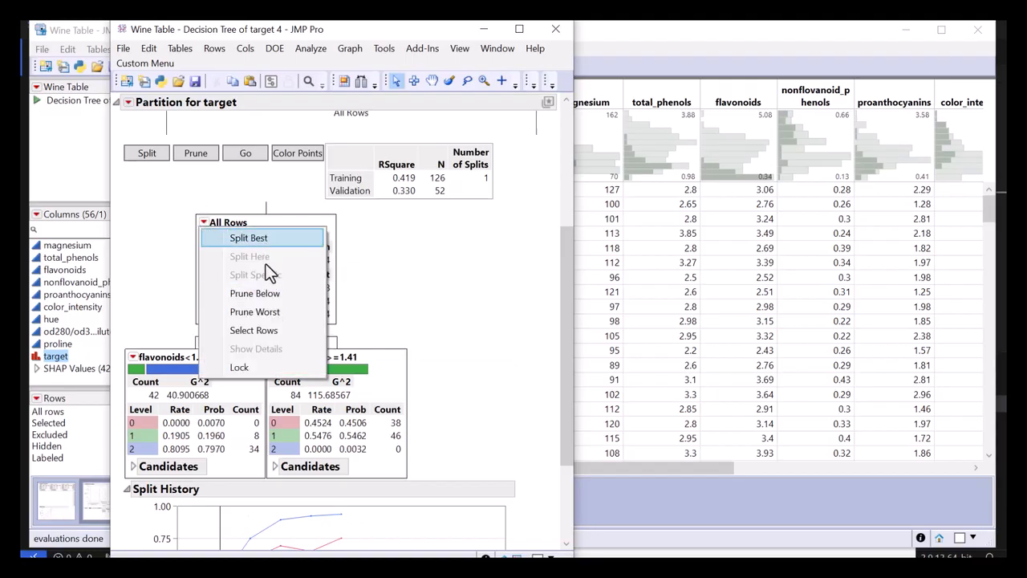
pyautogui.click(277, 294)
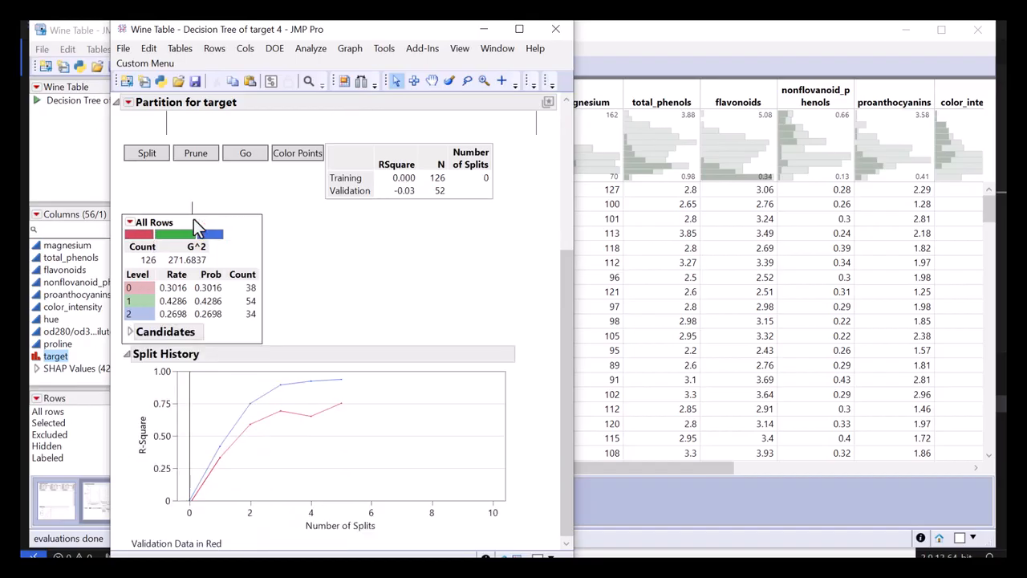
# Review the Split Specific settings for the All Rows node, including the Split at choices, and cancel without splitting.
pyautogui.click(130, 223)
pyautogui.click(195, 280)
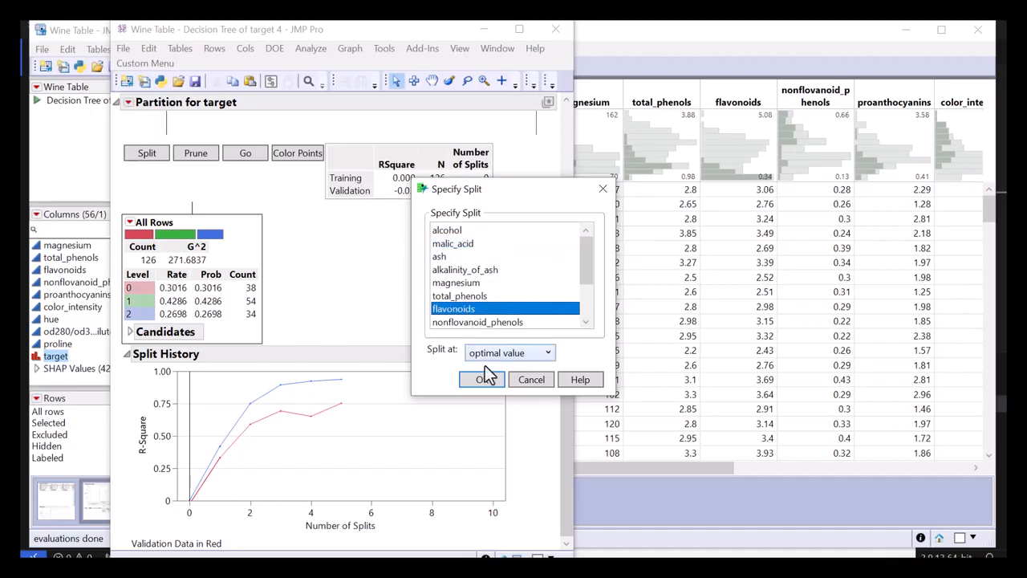
pyautogui.moveTo(581, 347); pyautogui.dragTo(418, 339)
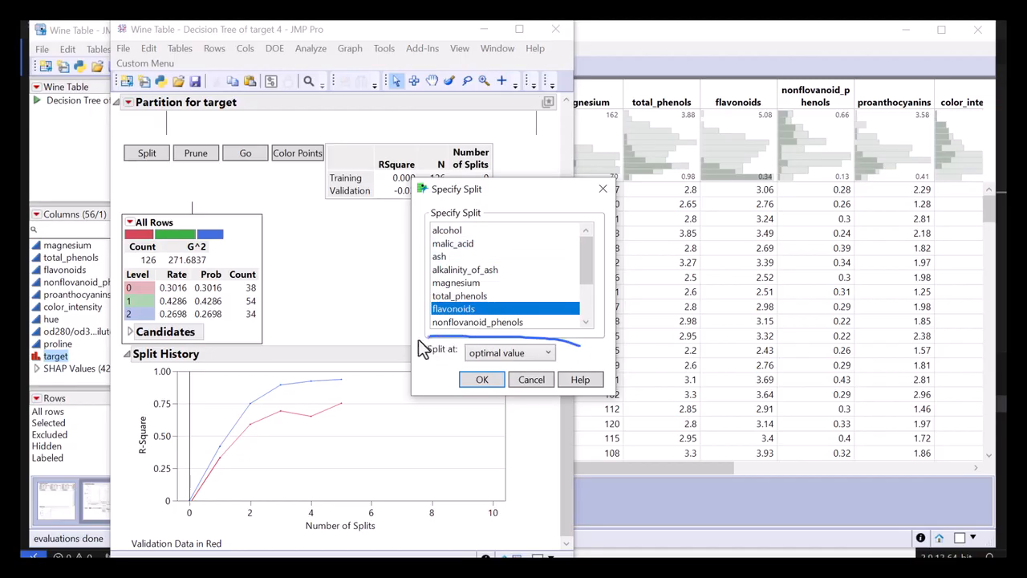
pyautogui.click(547, 356)
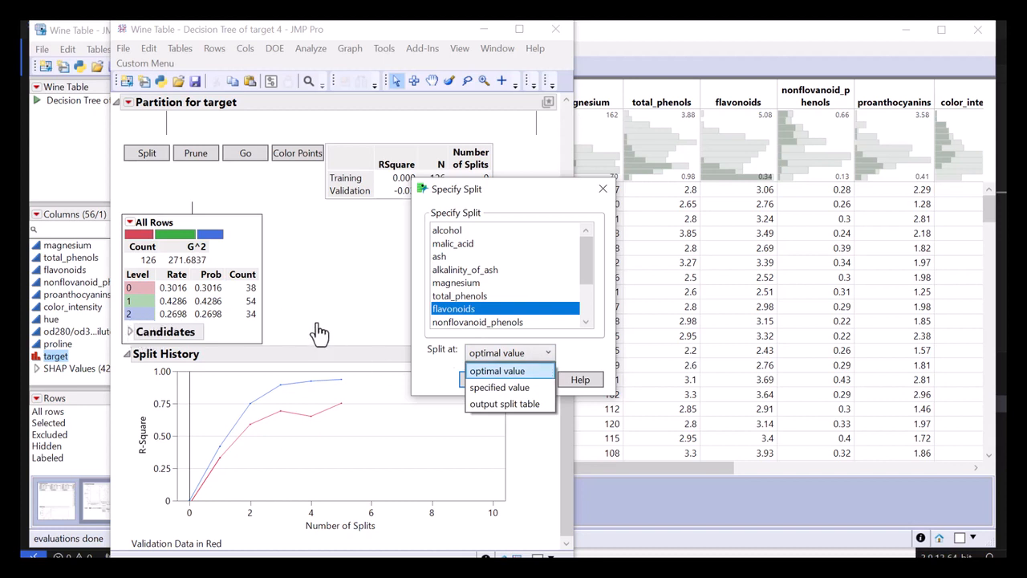
pyautogui.click(565, 351)
pyautogui.click(531, 379)
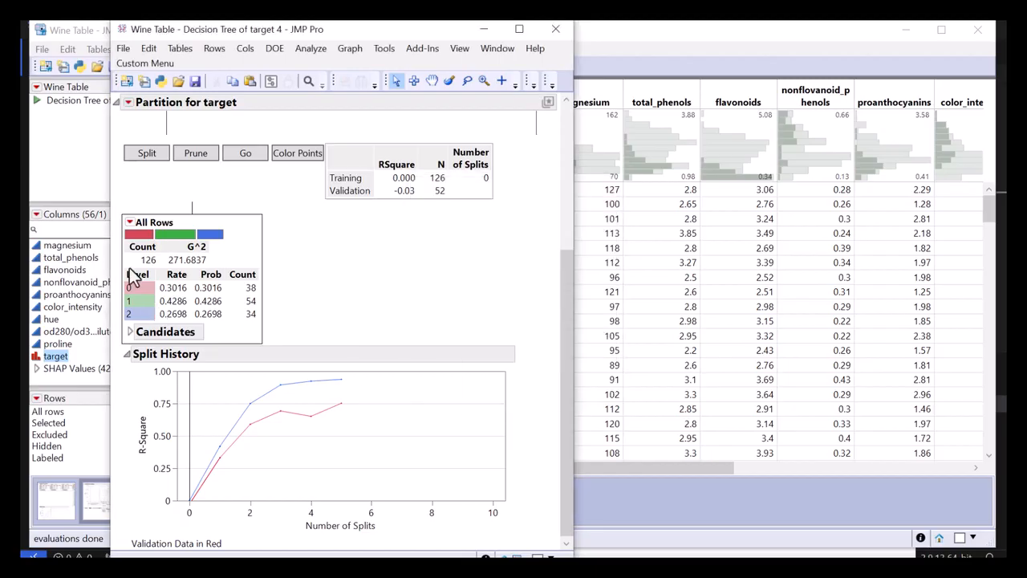
# Split the All Rows node with Split Best and expand the candidates of the flavonoids<1.41 node.
pyautogui.click(130, 222)
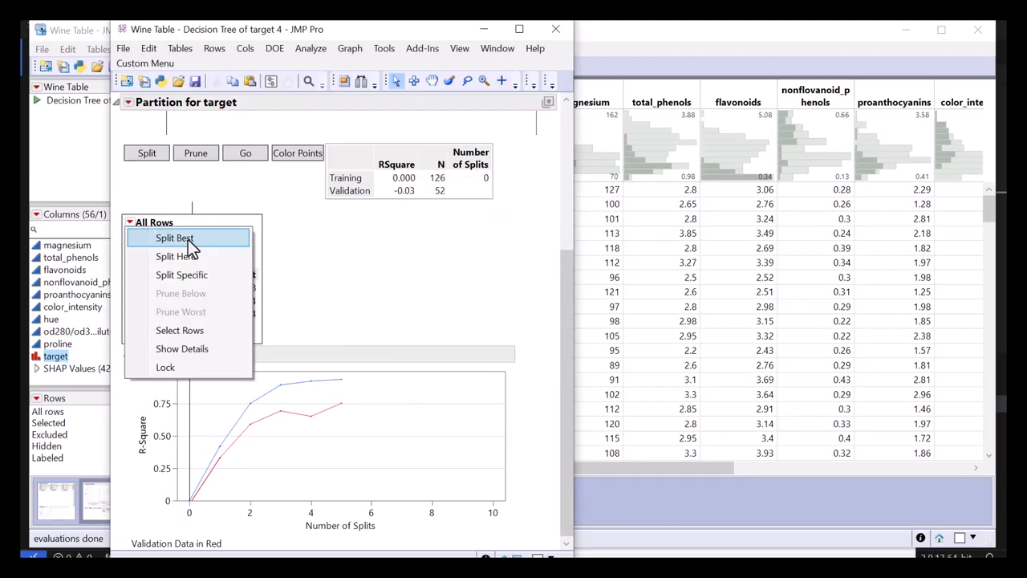
pyautogui.click(190, 240)
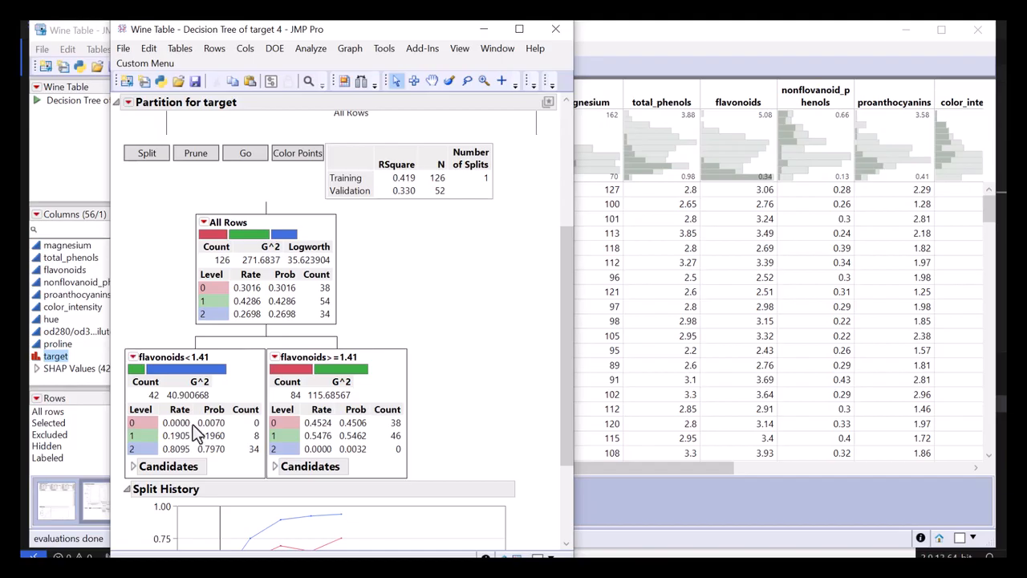
pyautogui.click(134, 466)
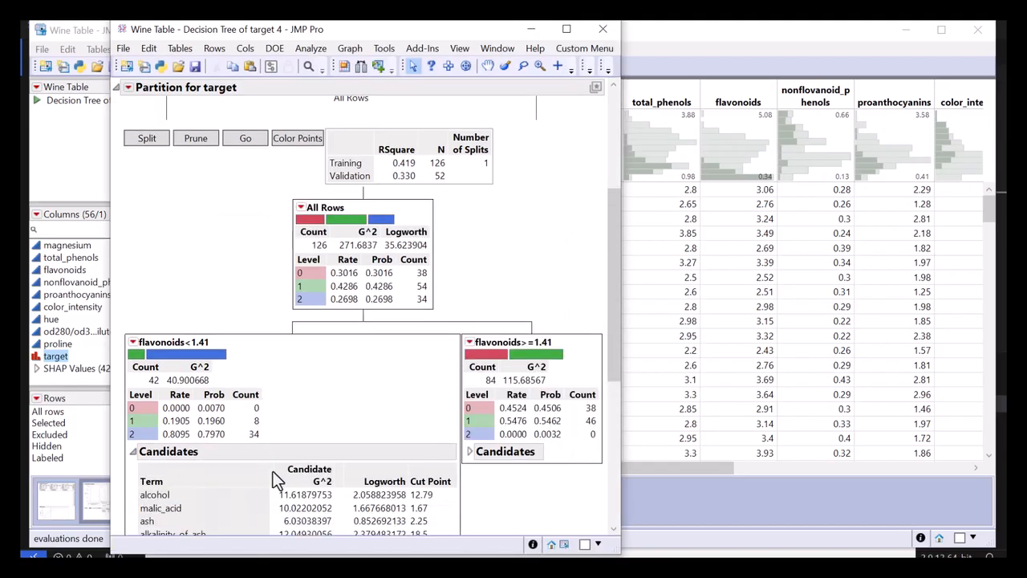
# Expand the candidates of the flavonoids>=1.41 node and sort the flavonoids<1.41 node's candidates by Candidate G^2 in descending order.
pyautogui.click(470, 452)
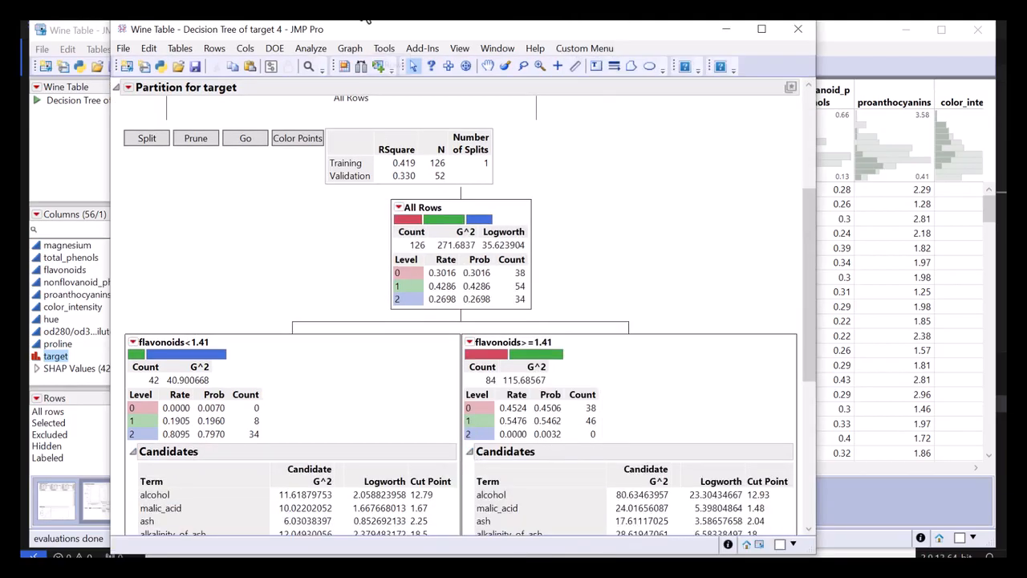
pyautogui.scroll(-1, 287, 429)
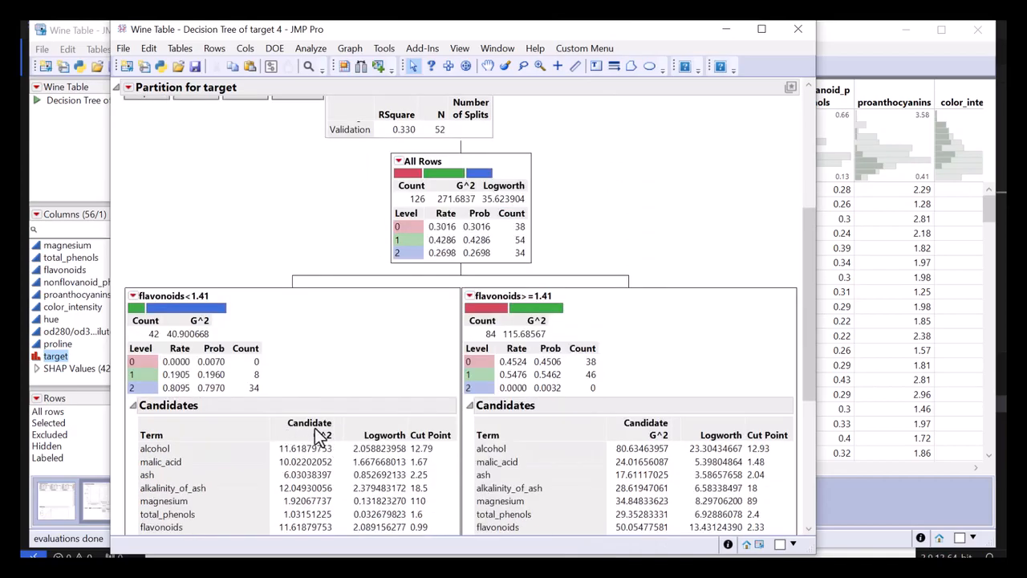
pyautogui.rightClick(315, 429)
pyautogui.click(405, 196)
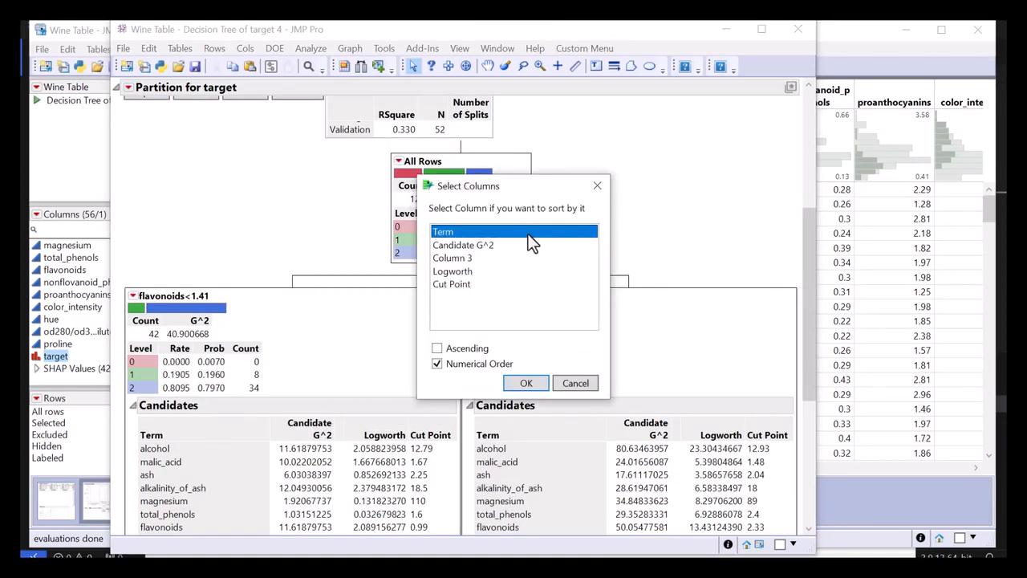
pyautogui.click(522, 244)
pyautogui.click(526, 385)
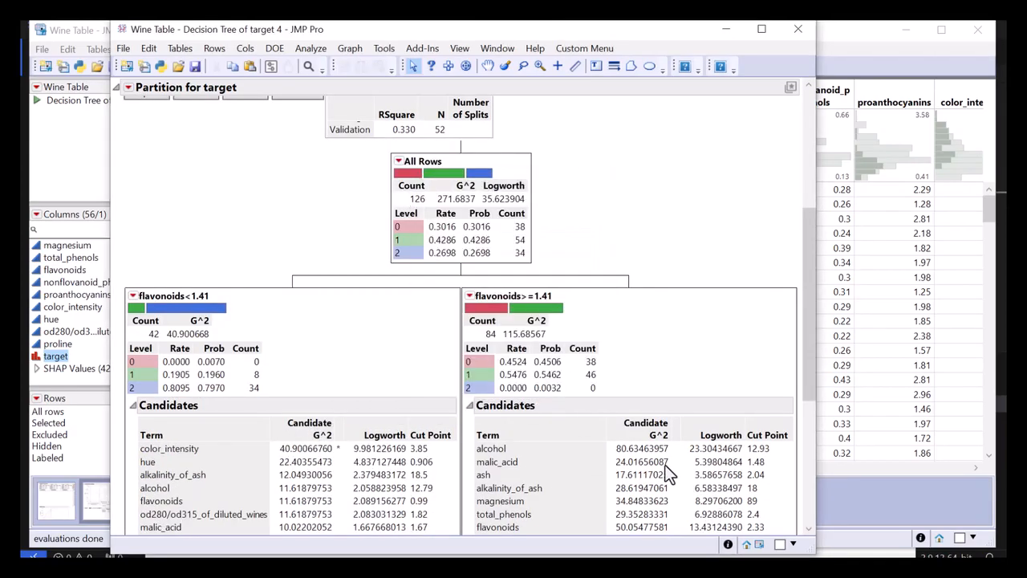
# Sort the candidates table of the flavonoids>=1.41 node by Candidate G^2 in descending order.
pyautogui.rightClick(649, 426)
pyautogui.click(711, 188)
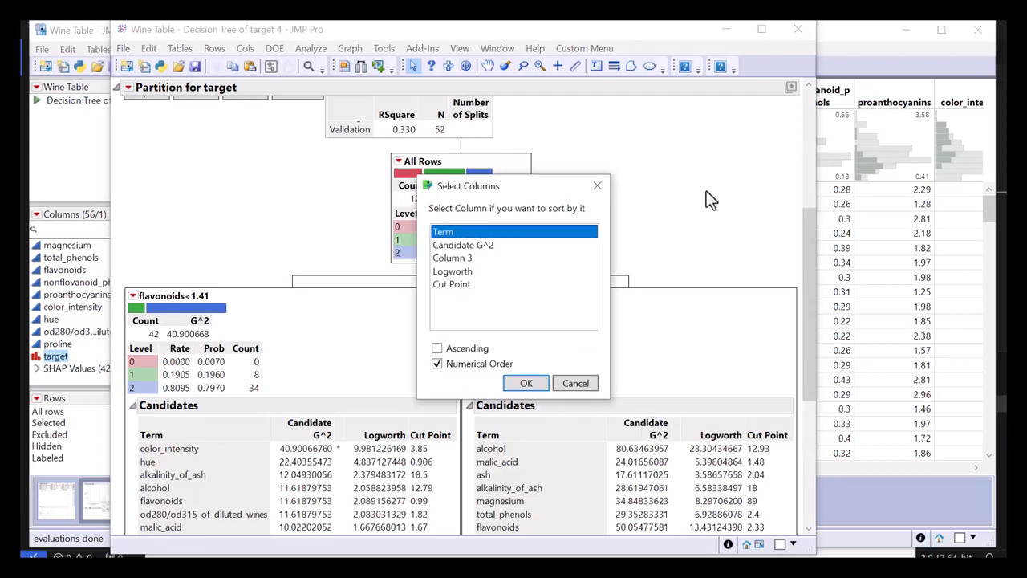
pyautogui.click(518, 246)
pyautogui.click(528, 383)
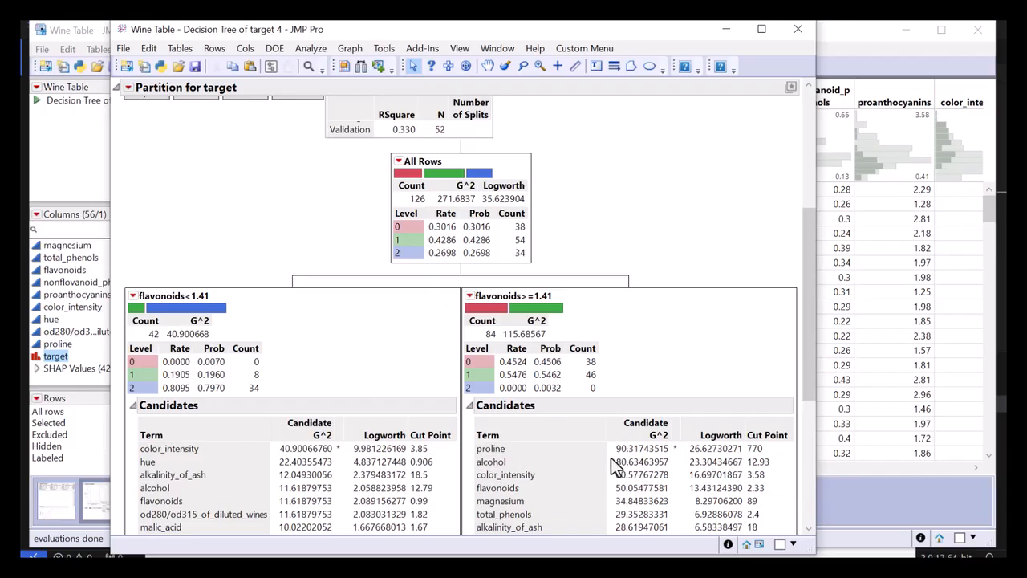
pyautogui.moveTo(611, 457); pyautogui.dragTo(677, 449)
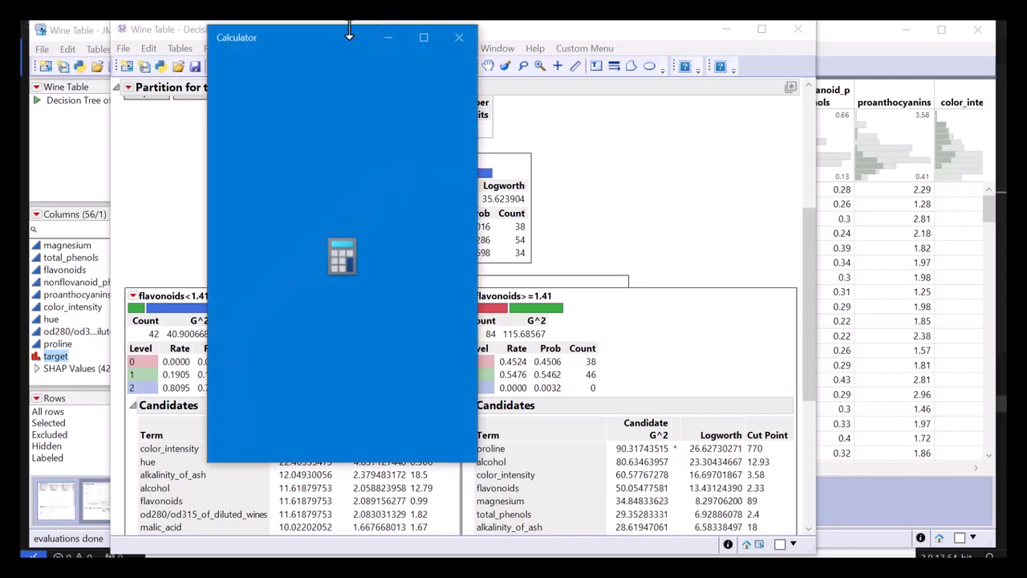
pyautogui.moveTo(333, 37); pyautogui.dragTo(0, 111)
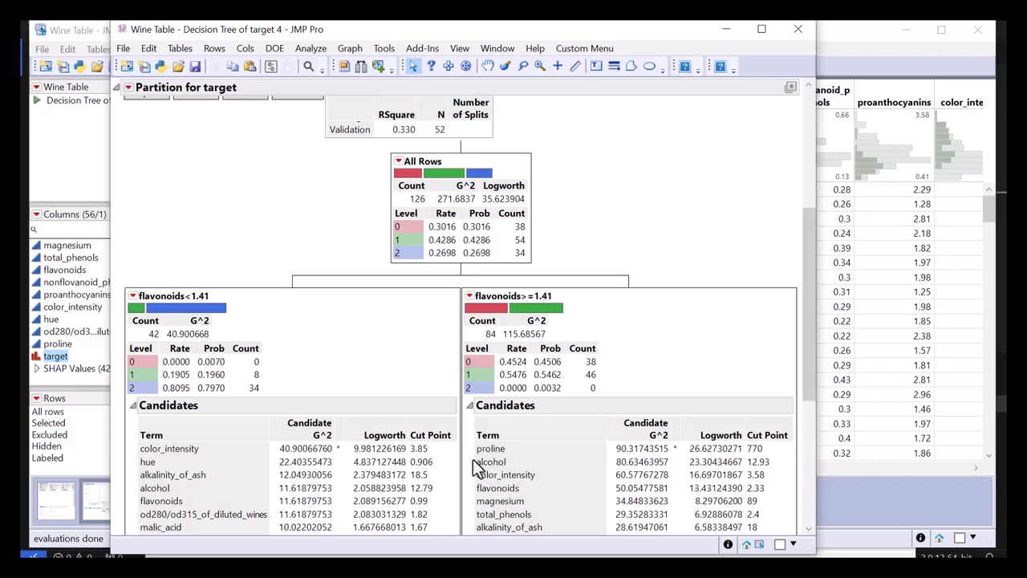
pyautogui.moveTo(470, 454)
pyautogui.mouseDown()
pyautogui.moveTo(513, 458)
pyautogui.moveTo(499, 462)
pyautogui.moveTo(497, 443)
pyautogui.mouseUp()
pyautogui.moveTo(470, 465)
pyautogui.mouseDown()
pyautogui.moveTo(522, 472)
pyautogui.moveTo(530, 454)
pyautogui.mouseUp()
# Split the flavonoids>=1.41 node with Split Specific on alcohol at the optimal value, and widen the report window.
pyautogui.click(471, 297)
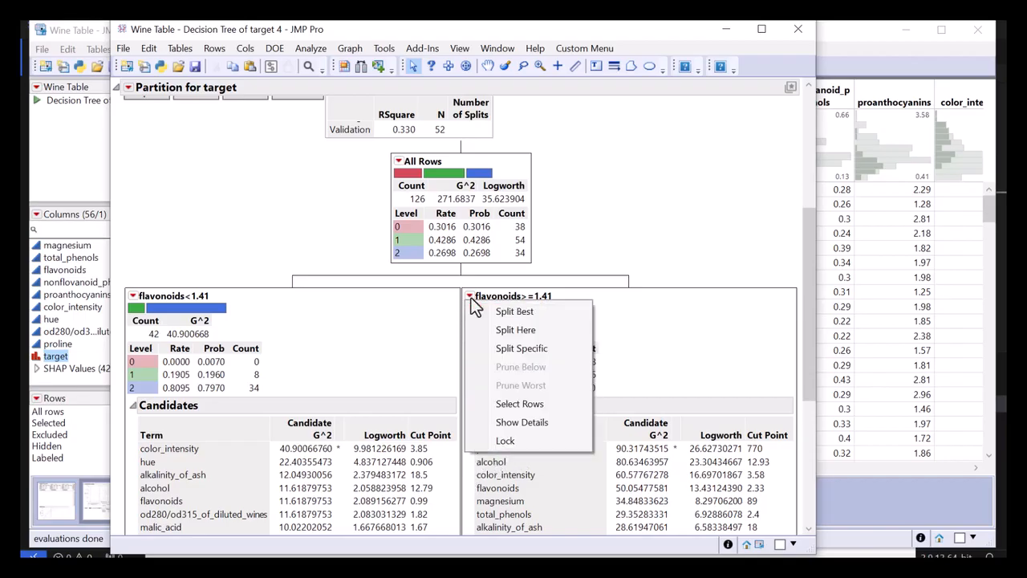
pyautogui.click(496, 348)
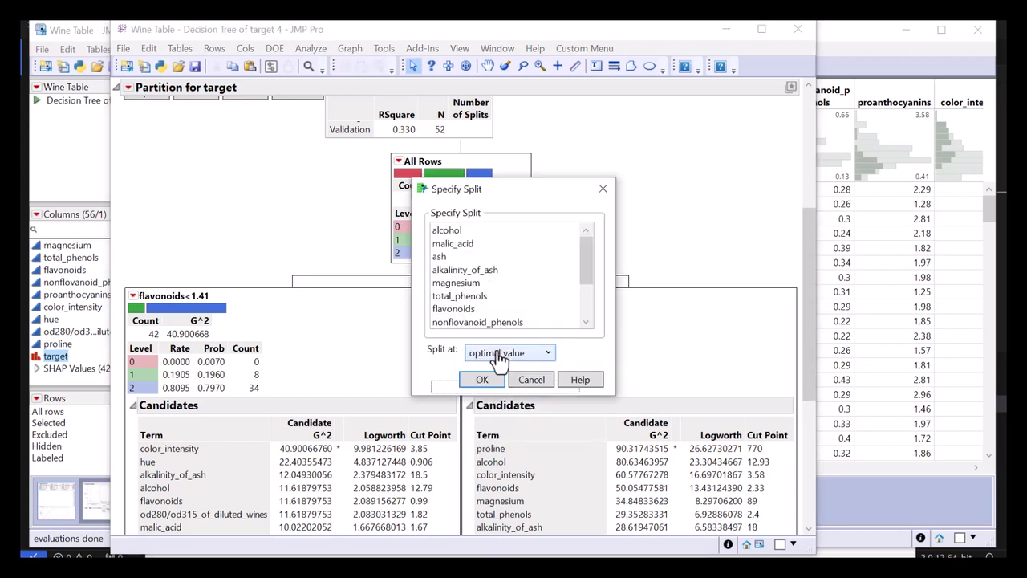
pyautogui.click(480, 233)
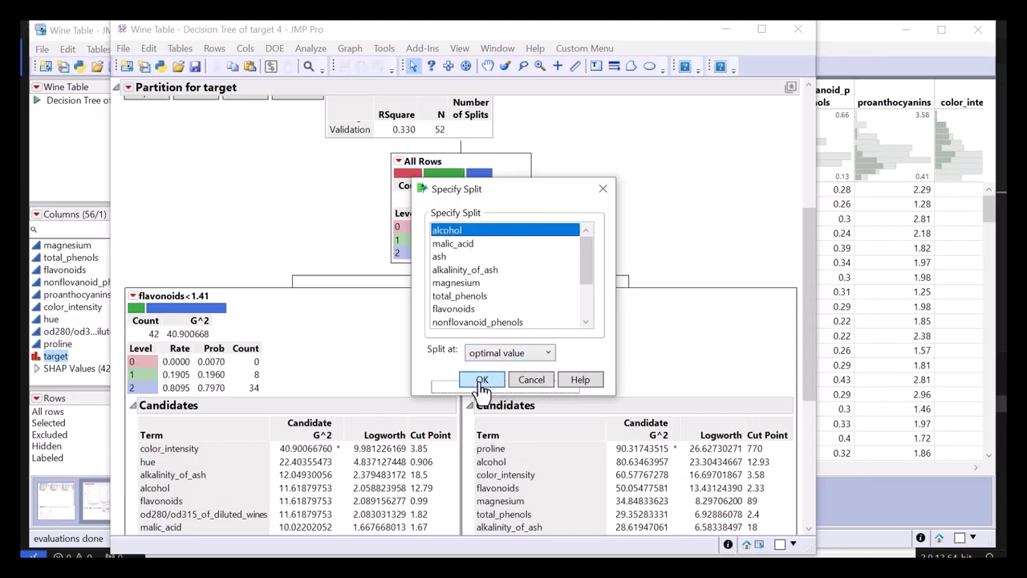
pyautogui.click(482, 380)
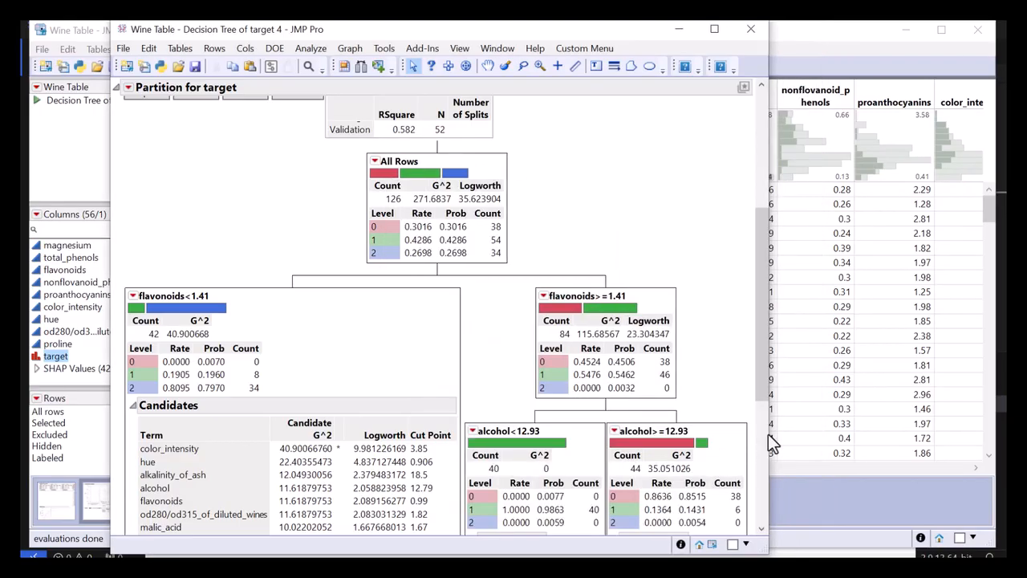
pyautogui.moveTo(769, 433); pyautogui.dragTo(996, 426)
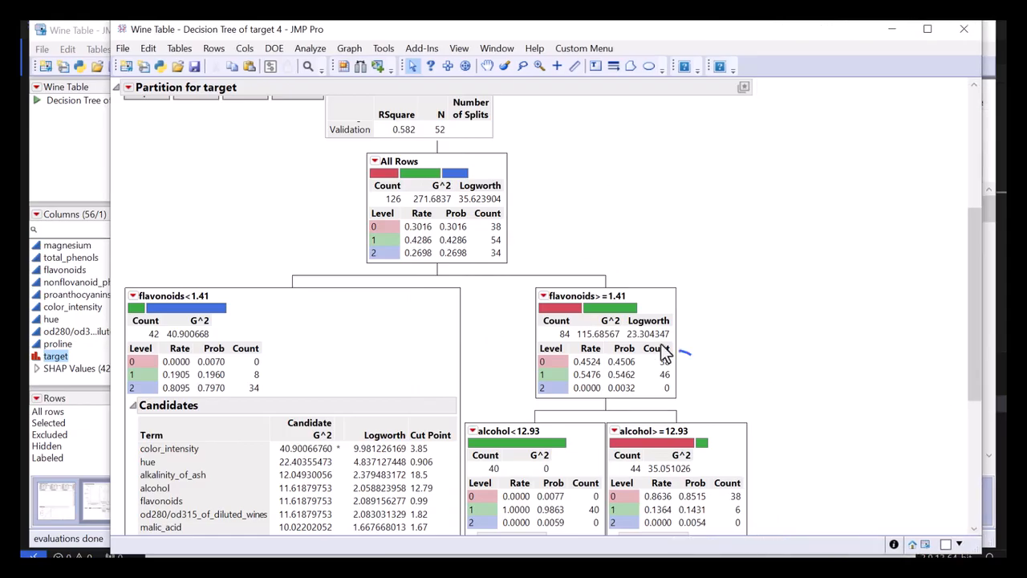
# Examine the statistics and level counts of the flavonoids>=1.41 node and its two alcohol branches.
pyautogui.moveTo(661, 346)
pyautogui.mouseDown()
pyautogui.moveTo(582, 346)
pyautogui.moveTo(580, 354)
pyautogui.mouseUp()
pyautogui.moveTo(686, 275)
pyautogui.mouseDown()
pyautogui.moveTo(594, 271)
pyautogui.moveTo(533, 289)
pyautogui.moveTo(576, 310)
pyautogui.moveTo(654, 295)
pyautogui.mouseUp()
pyautogui.moveTo(708, 368)
pyautogui.mouseDown()
pyautogui.moveTo(620, 343)
pyautogui.moveTo(606, 365)
pyautogui.moveTo(635, 385)
pyautogui.moveTo(633, 362)
pyautogui.moveTo(532, 352)
pyautogui.mouseUp()
pyautogui.scroll(-3, 528, 379)
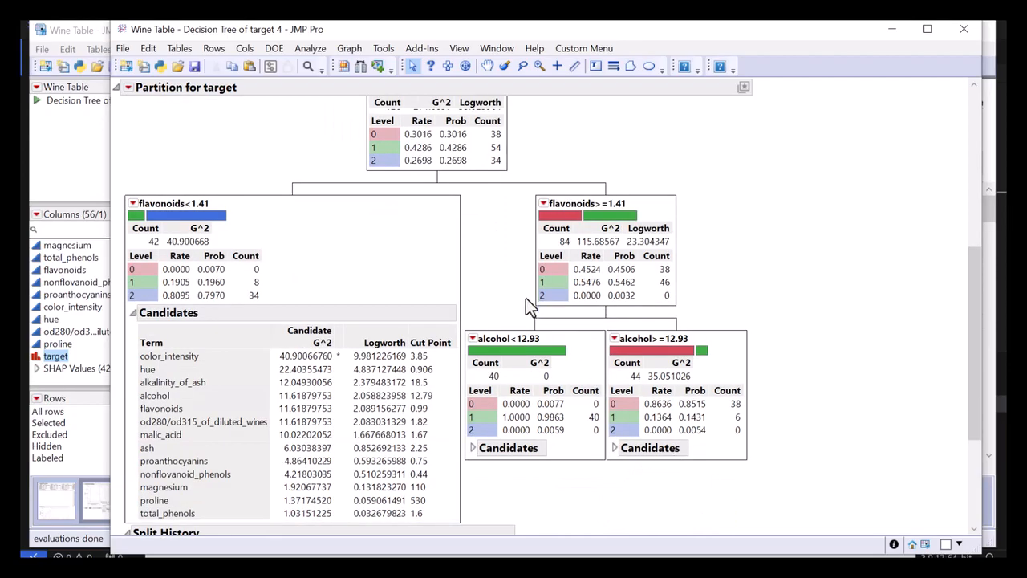
pyautogui.moveTo(559, 332); pyautogui.dragTo(533, 416)
pyautogui.moveTo(548, 479)
pyautogui.mouseDown()
pyautogui.moveTo(506, 378)
pyautogui.moveTo(522, 345)
pyautogui.mouseUp()
pyautogui.moveTo(551, 474)
pyautogui.mouseDown()
pyautogui.moveTo(524, 433)
pyautogui.moveTo(546, 411)
pyautogui.moveTo(569, 413)
pyautogui.moveTo(569, 423)
pyautogui.mouseUp()
pyautogui.moveTo(713, 461); pyautogui.dragTo(681, 385)
# Expand the candidates of the alcohol>=12.93 node and sort them by Candidate G^2 in descending order.
pyautogui.click(617, 449)
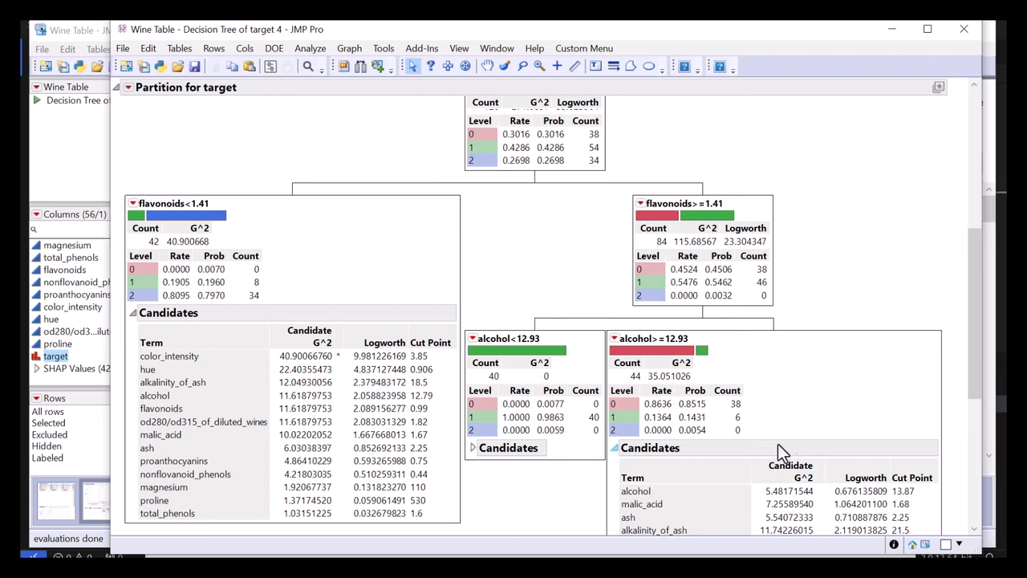
pyautogui.moveTo(588, 442)
pyautogui.mouseDown()
pyautogui.moveTo(763, 317)
pyautogui.moveTo(718, 153)
pyautogui.moveTo(478, 289)
pyautogui.moveTo(464, 501)
pyautogui.mouseUp()
pyautogui.scroll(-3, 641, 454)
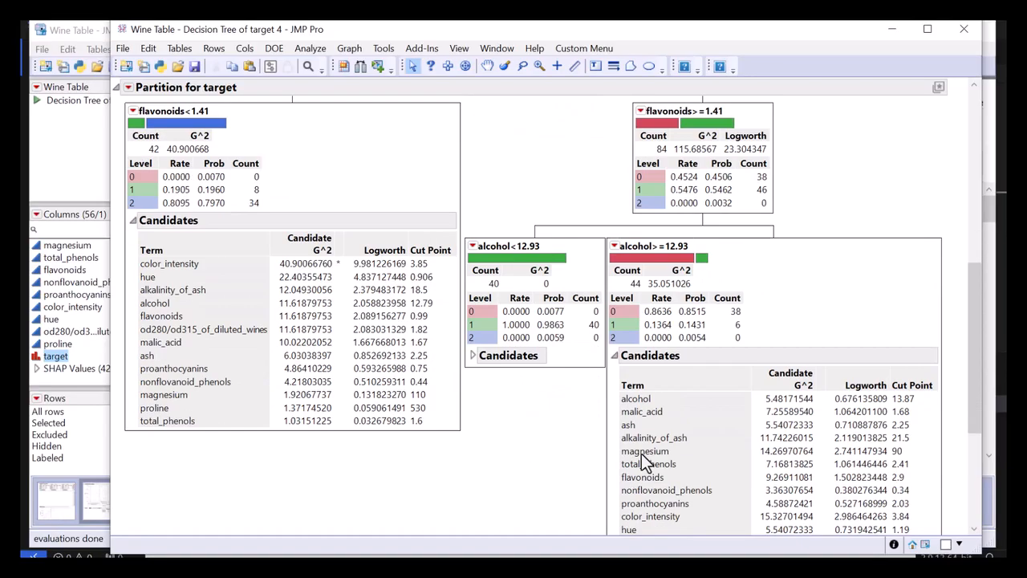
pyautogui.rightClick(789, 378)
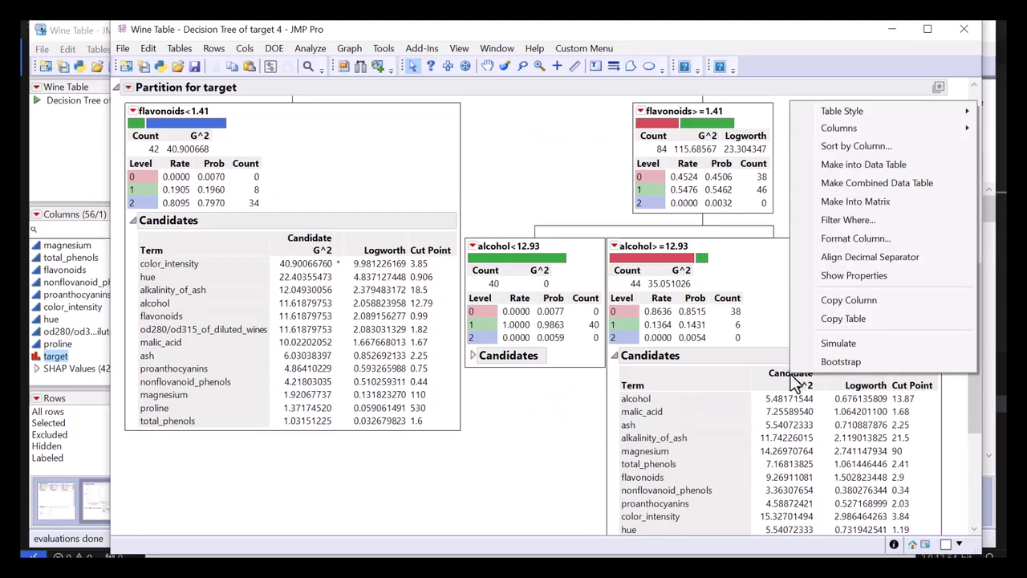
pyautogui.click(850, 146)
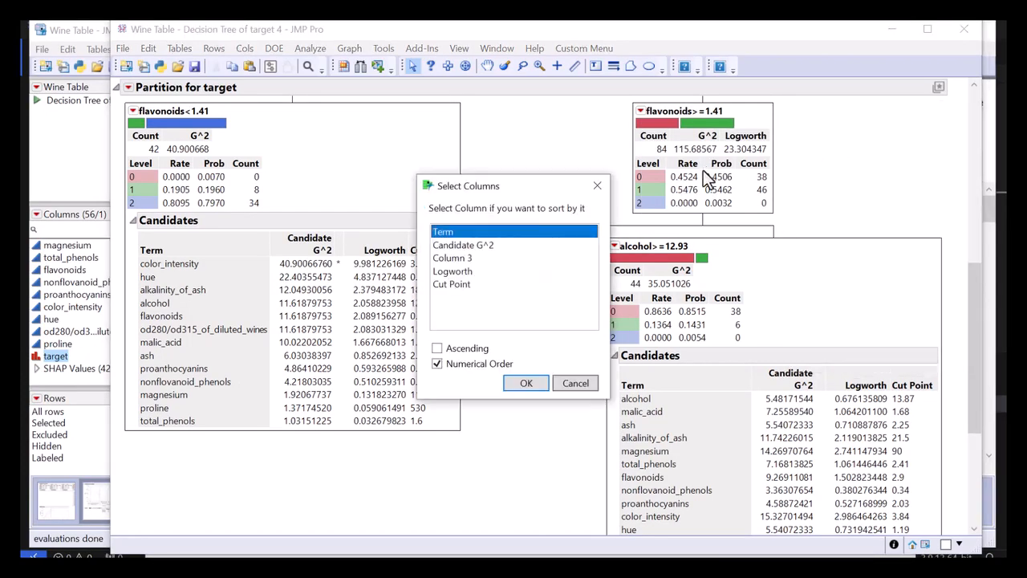
pyautogui.click(501, 246)
pyautogui.click(526, 382)
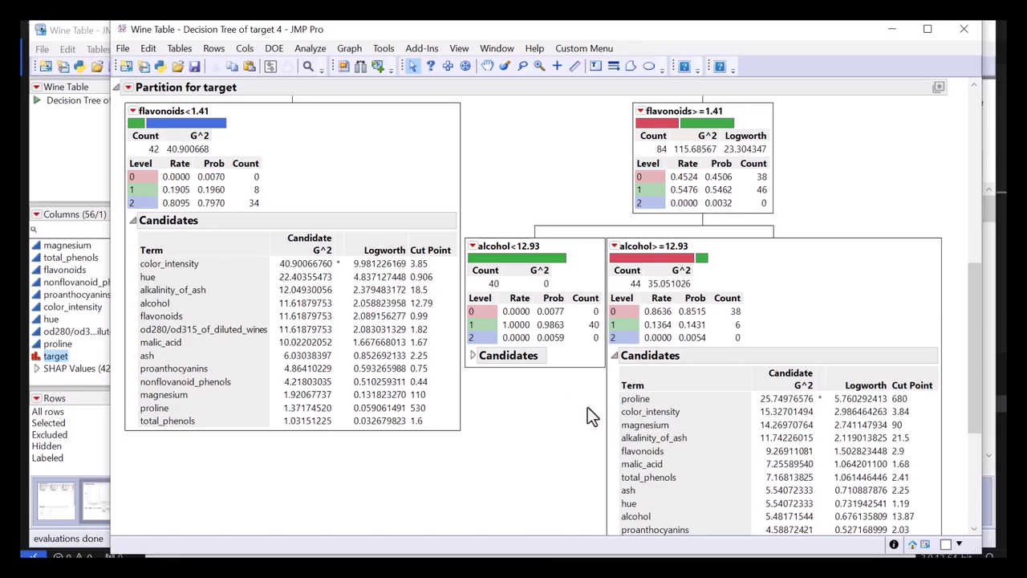
pyautogui.moveTo(564, 419); pyautogui.dragTo(644, 425)
pyautogui.moveTo(805, 419)
pyautogui.mouseDown()
pyautogui.moveTo(815, 409)
pyautogui.moveTo(608, 415)
pyautogui.moveTo(820, 417)
pyautogui.moveTo(578, 404)
pyautogui.mouseUp()
pyautogui.moveTo(175, 281); pyautogui.dragTo(206, 259)
# Split the alcohol>=12.93 node with Split Specific on color_intensity at the optimal value.
pyautogui.scroll(1, 536, 362)
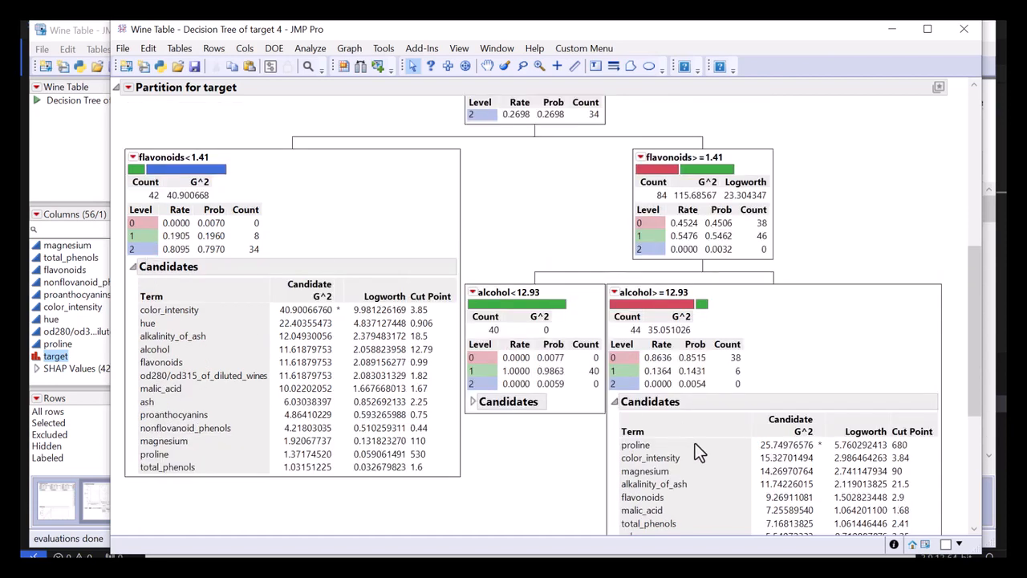
pyautogui.click(614, 295)
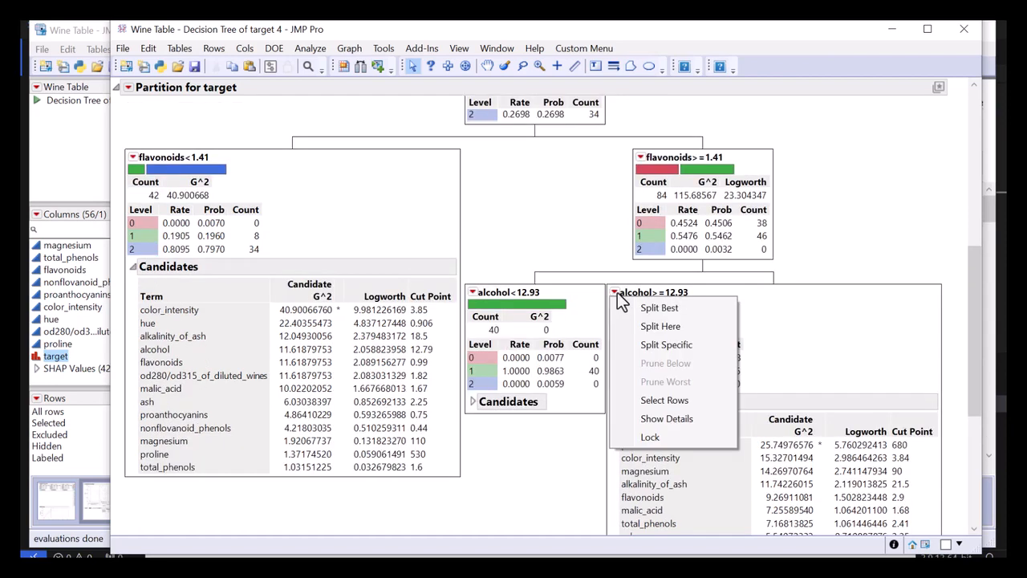
pyautogui.click(666, 346)
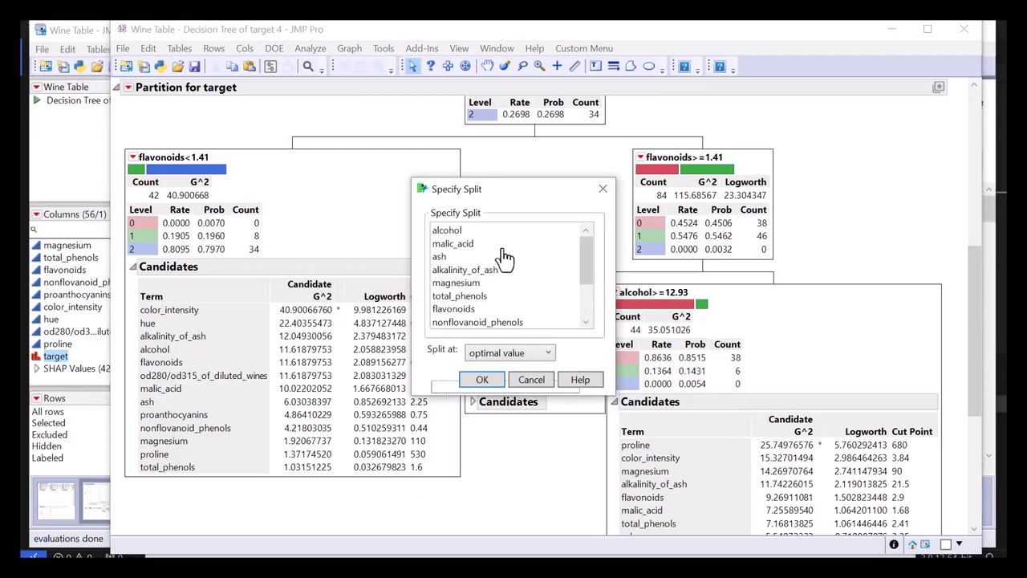
pyautogui.click(474, 245)
pyautogui.scroll(-1, 475, 260)
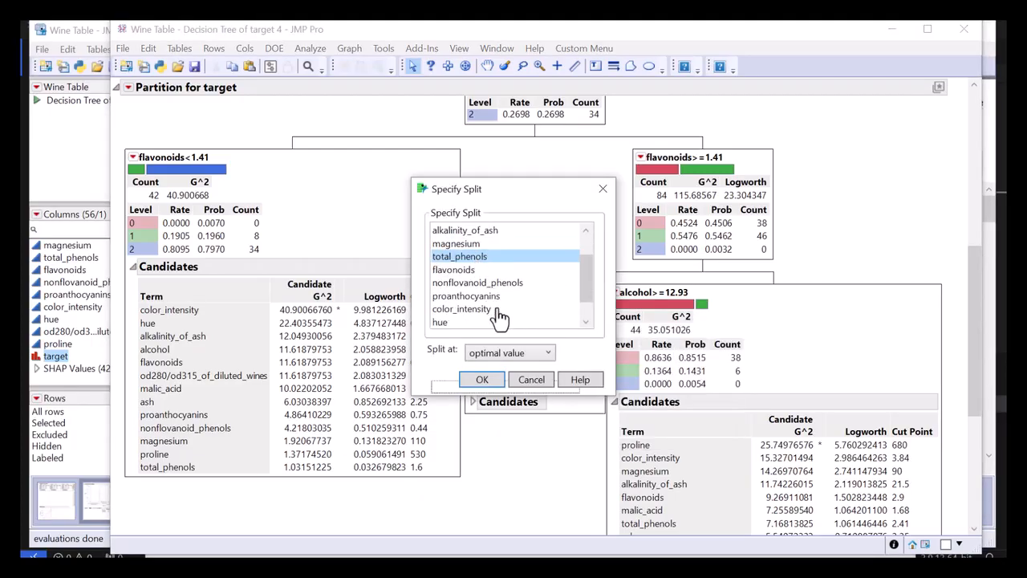
pyautogui.click(491, 309)
pyautogui.click(483, 380)
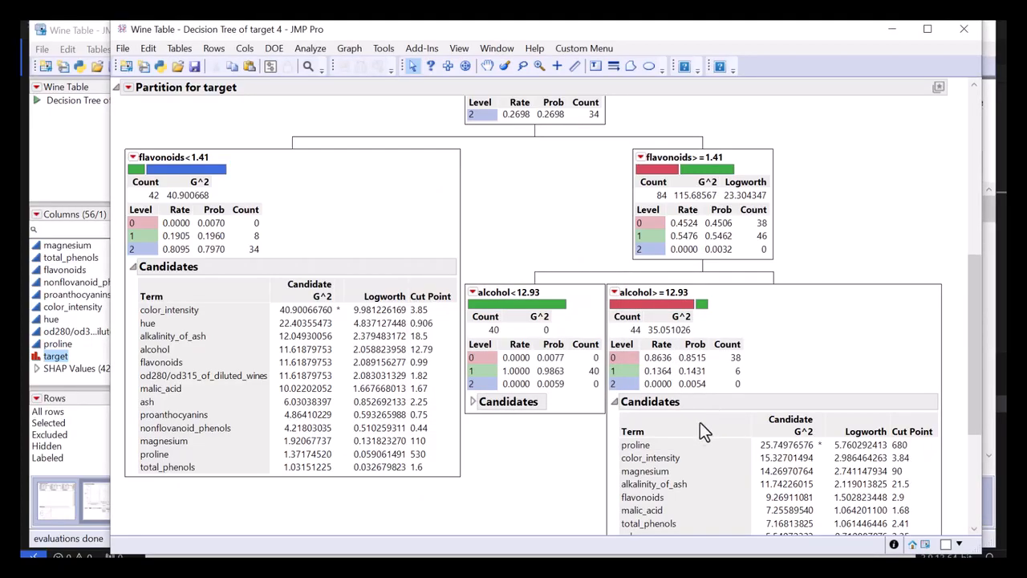
# Split the flavonoids<1.41 node with Split Best.
pyautogui.click(133, 158)
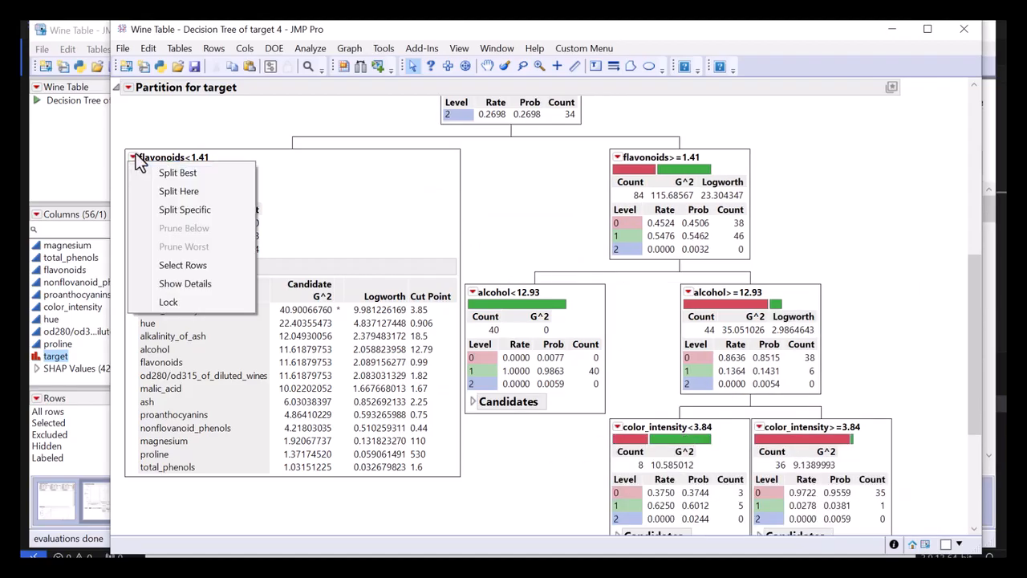
pyautogui.click(206, 169)
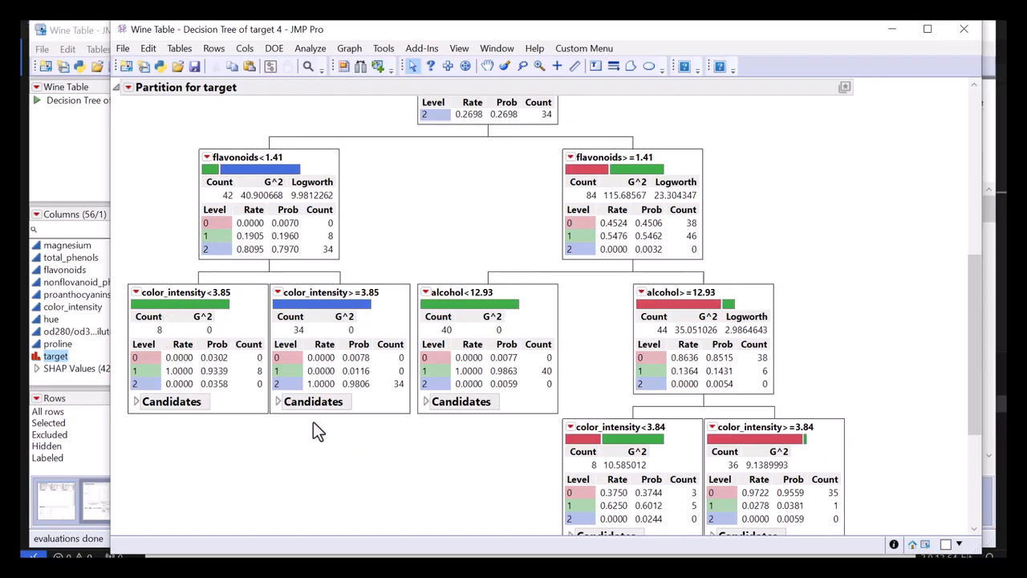
pyautogui.scroll(3, 282, 455)
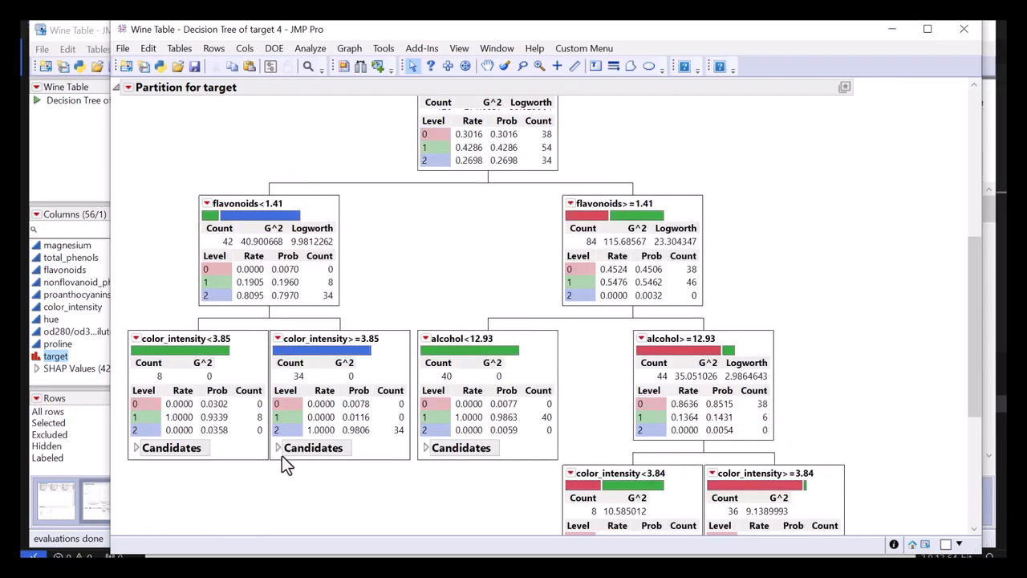
# Examine the tree's leaves, the training and validation RSquare, and the rates and counts of the color_intensity>=3.84 leaf.
pyautogui.scroll(-5, 286, 447)
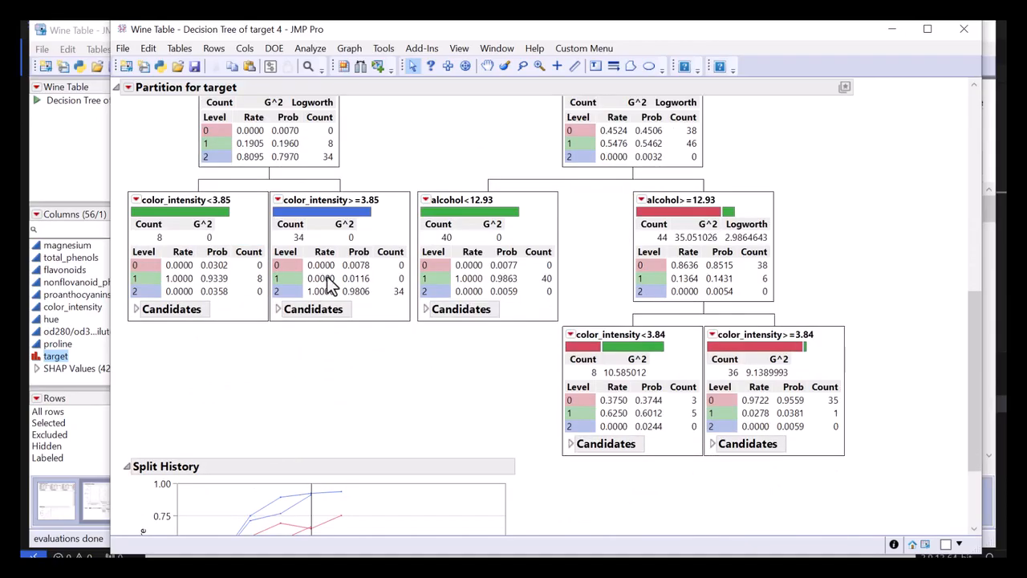
pyautogui.scroll(1, 329, 285)
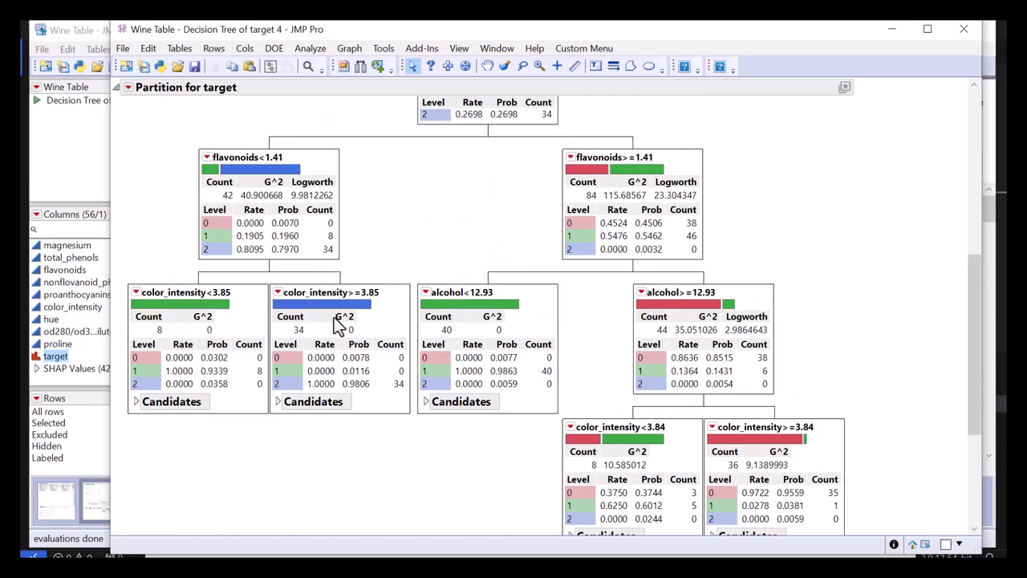
pyautogui.scroll(2, 365, 322)
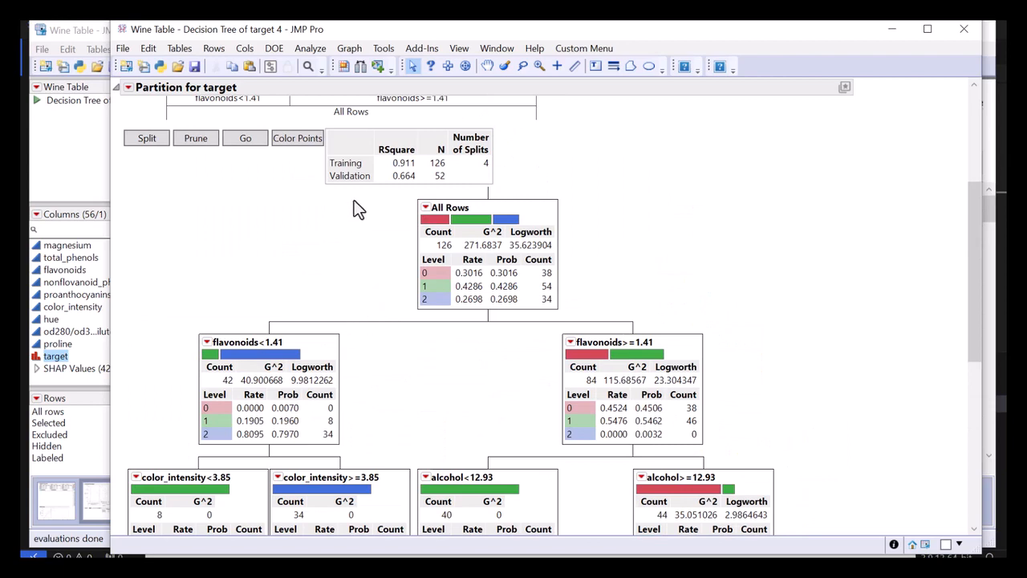
pyautogui.moveTo(370, 199)
pyautogui.mouseDown()
pyautogui.moveTo(411, 183)
pyautogui.moveTo(332, 142)
pyautogui.moveTo(327, 177)
pyautogui.mouseUp()
pyautogui.scroll(-1, 327, 229)
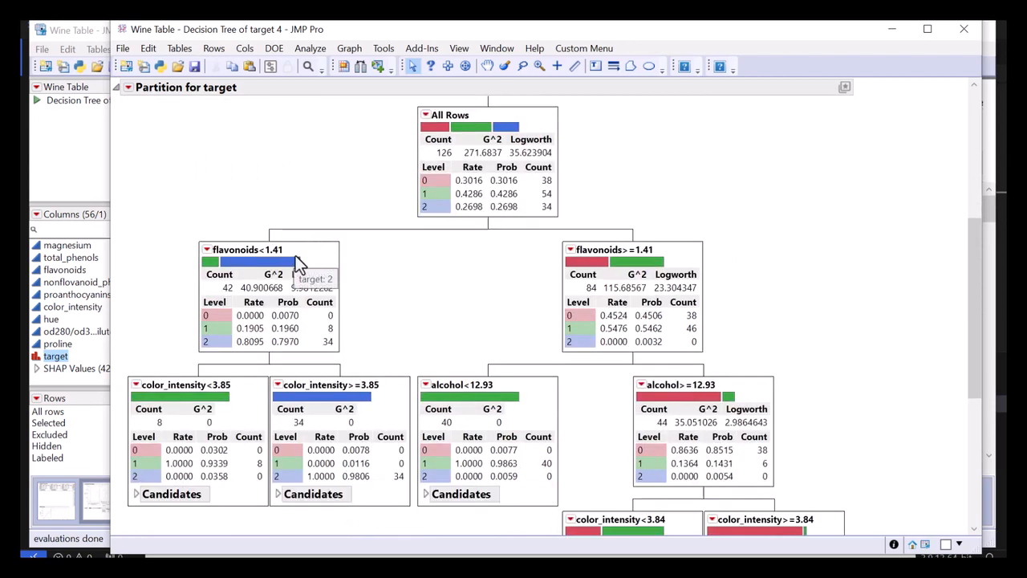
pyautogui.scroll(-1, 297, 252)
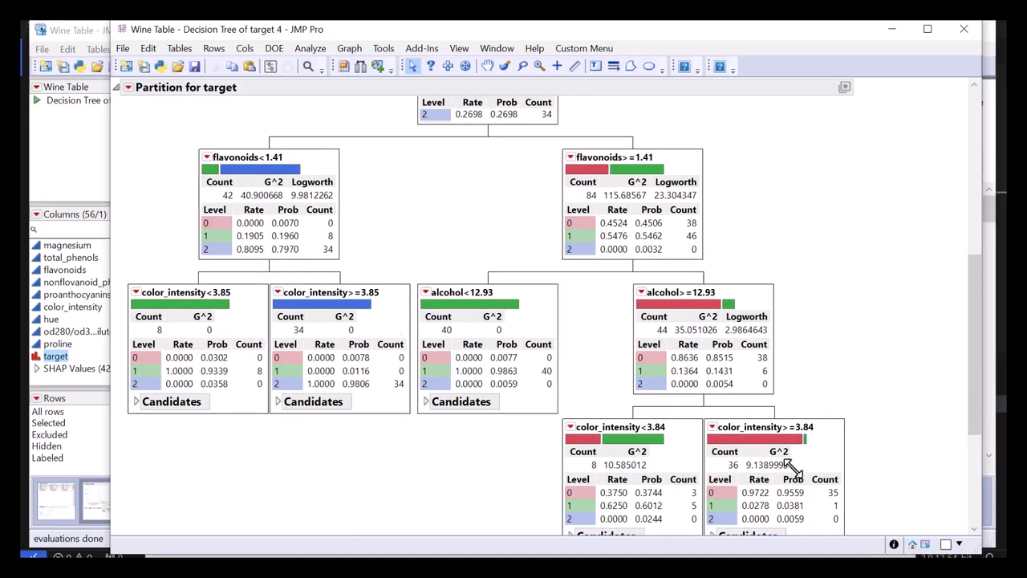
pyautogui.moveTo(855, 468)
pyautogui.mouseDown()
pyautogui.moveTo(808, 522)
pyautogui.moveTo(854, 522)
pyautogui.mouseUp()
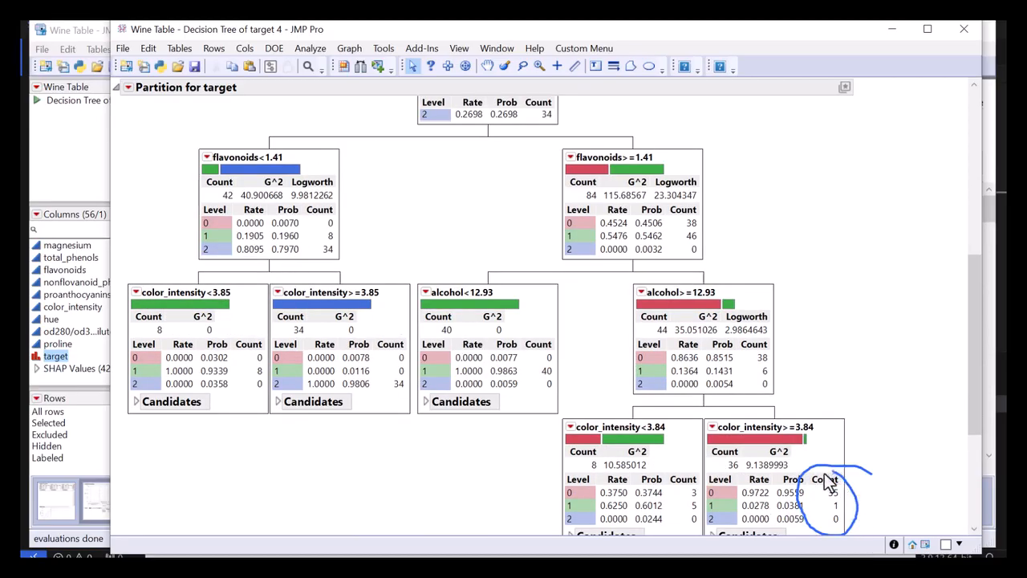
pyautogui.moveTo(825, 473); pyautogui.dragTo(795, 491)
pyautogui.moveTo(901, 480)
pyautogui.mouseDown()
pyautogui.moveTo(821, 475)
pyautogui.moveTo(772, 495)
pyautogui.moveTo(798, 499)
pyautogui.mouseUp()
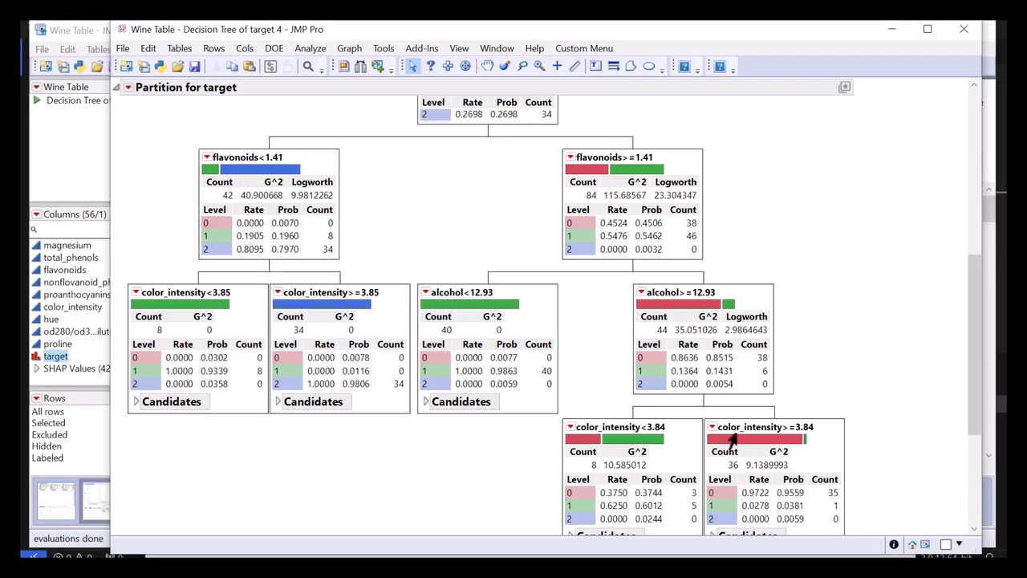
pyautogui.moveTo(865, 424)
pyautogui.mouseDown()
pyautogui.moveTo(830, 414)
pyautogui.moveTo(775, 420)
pyautogui.moveTo(833, 447)
pyautogui.mouseUp()
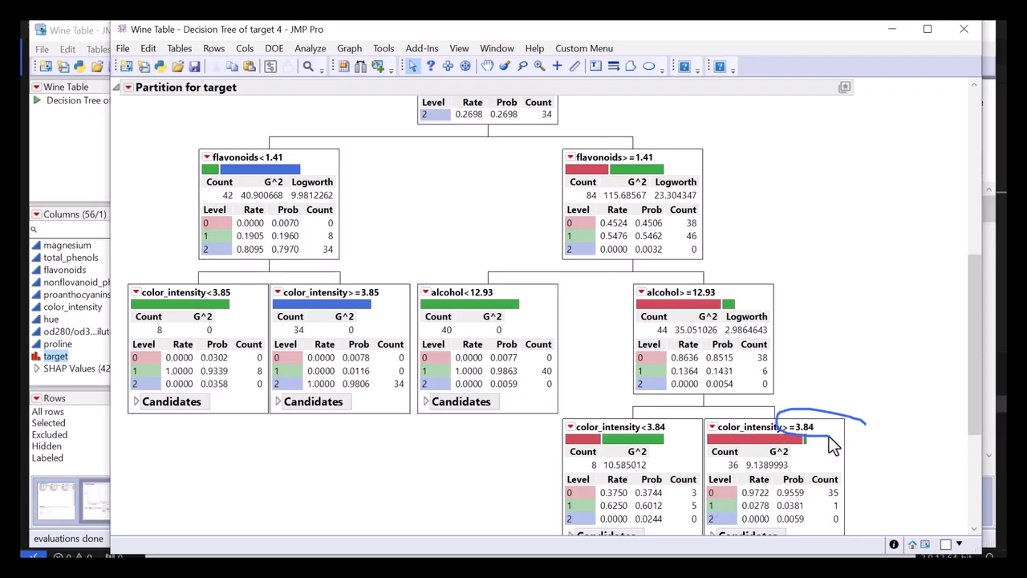
# Examine the decision paths from the flavonoids splits through the alcohol and color_intensity nodes down to the tree's leaves.
pyautogui.moveTo(817, 383)
pyautogui.mouseDown()
pyautogui.moveTo(701, 254)
pyautogui.moveTo(652, 296)
pyautogui.mouseUp()
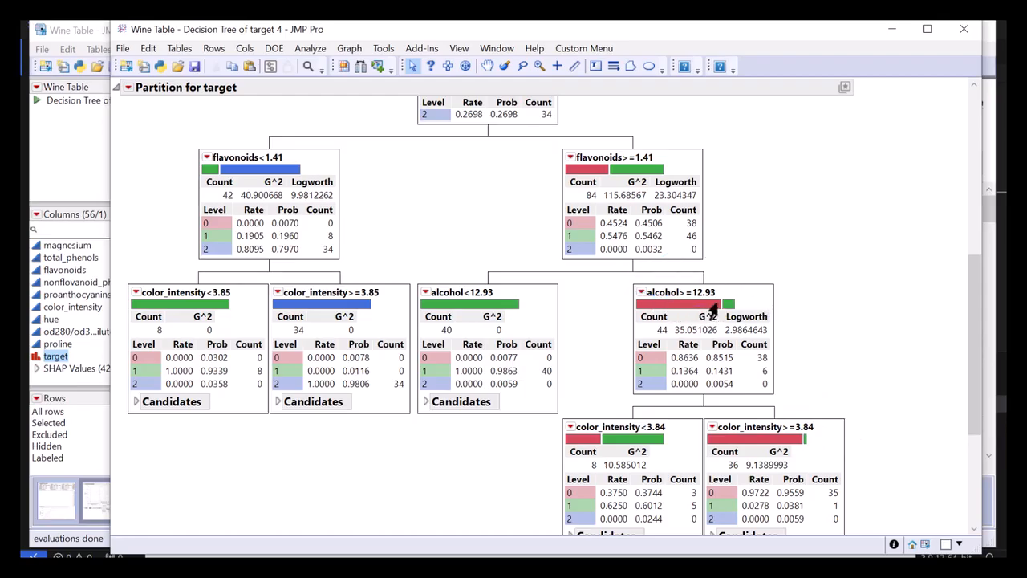
pyautogui.moveTo(719, 153); pyautogui.dragTo(553, 162)
pyautogui.moveTo(464, 423)
pyautogui.mouseDown()
pyautogui.moveTo(578, 394)
pyautogui.moveTo(485, 354)
pyautogui.moveTo(409, 369)
pyautogui.mouseUp()
pyautogui.moveTo(709, 101); pyautogui.dragTo(411, 268)
pyautogui.moveTo(392, 305)
pyautogui.mouseDown()
pyautogui.moveTo(655, 240)
pyautogui.moveTo(578, 154)
pyautogui.mouseUp()
pyautogui.moveTo(294, 432)
pyautogui.mouseDown()
pyautogui.moveTo(440, 407)
pyautogui.moveTo(413, 378)
pyautogui.moveTo(386, 387)
pyautogui.moveTo(424, 322)
pyautogui.moveTo(305, 269)
pyautogui.moveTo(273, 293)
pyautogui.mouseUp()
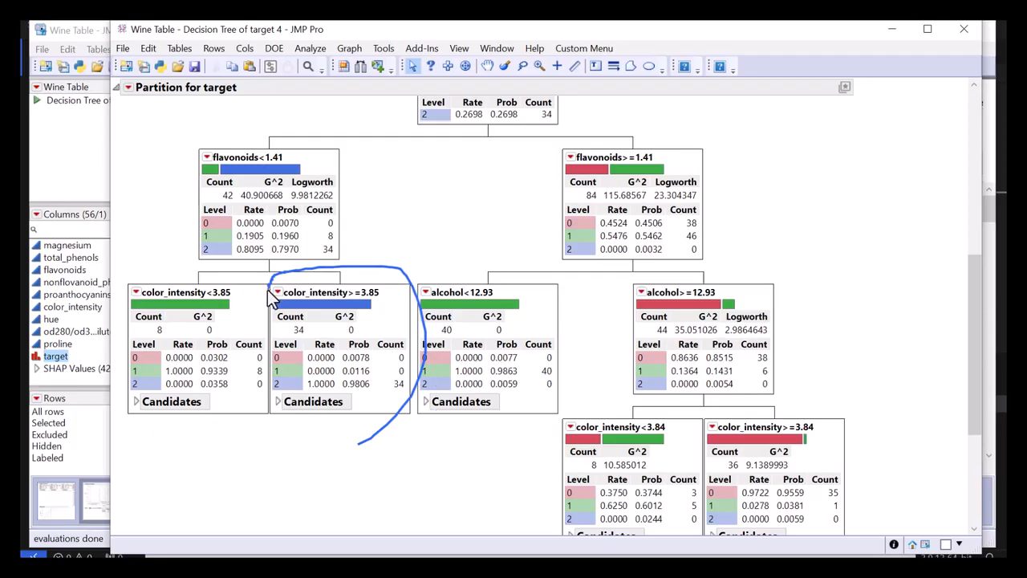
pyautogui.moveTo(347, 159)
pyautogui.mouseDown()
pyautogui.moveTo(193, 158)
pyautogui.moveTo(186, 175)
pyautogui.mouseUp()
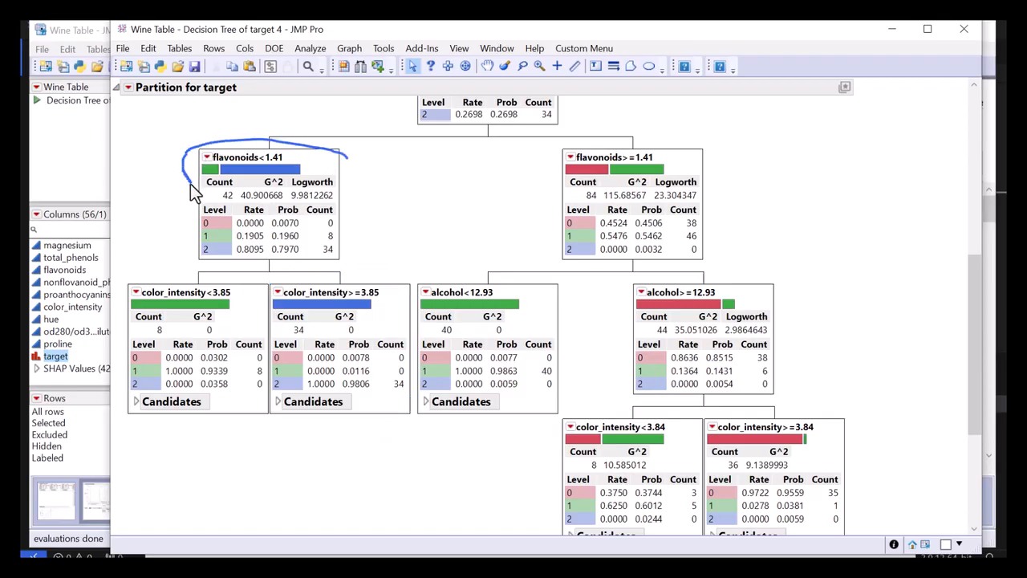
pyautogui.moveTo(353, 464)
pyautogui.mouseDown()
pyautogui.moveTo(399, 446)
pyautogui.moveTo(355, 131)
pyautogui.moveTo(248, 329)
pyautogui.moveTo(291, 447)
pyautogui.mouseUp()
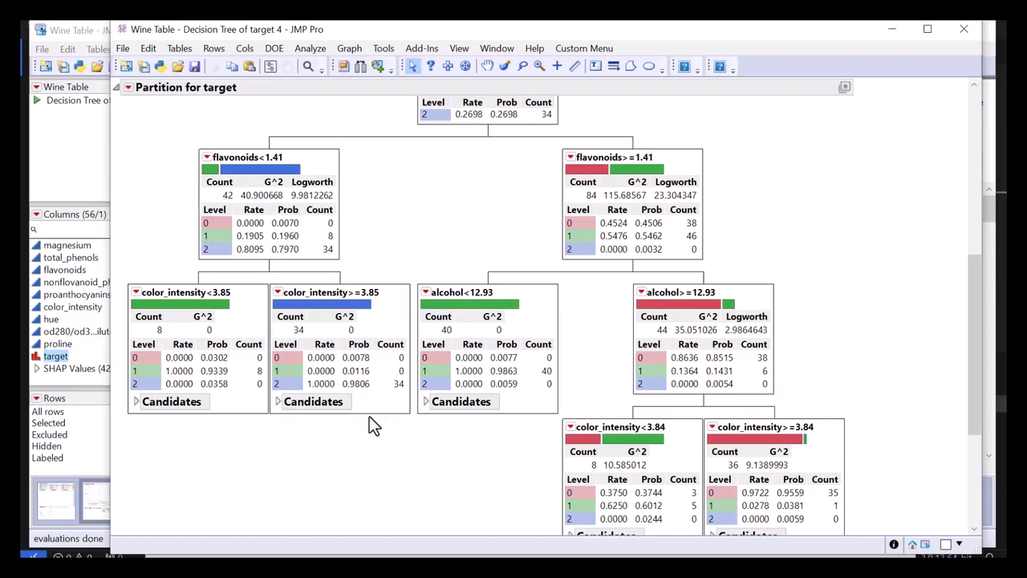
pyautogui.scroll(-3, 386, 409)
pyautogui.scroll(3, 386, 409)
# Publish the partition model's prediction formula to the Formula Depot.
pyautogui.click(128, 87)
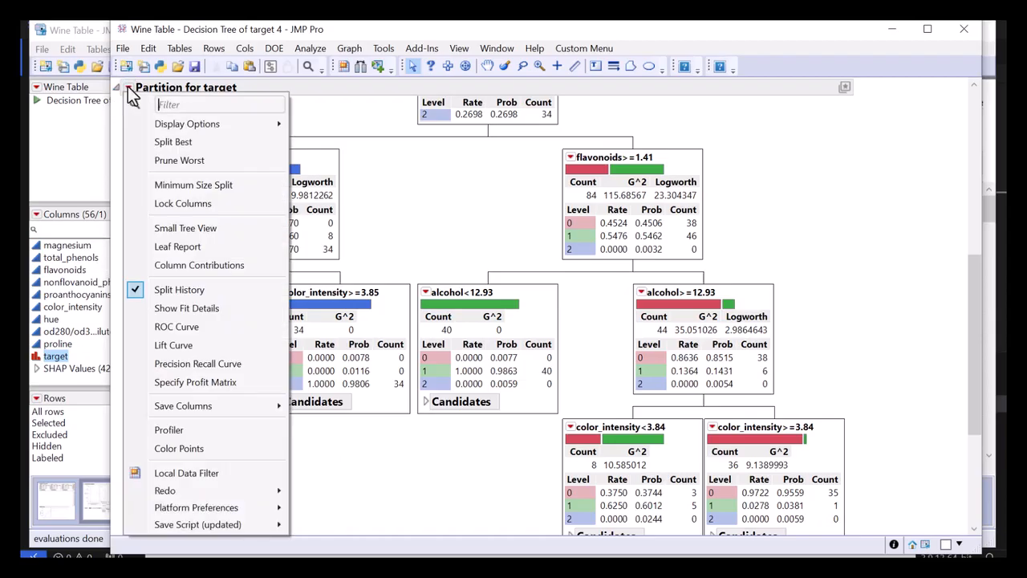
pyautogui.moveTo(218, 407)
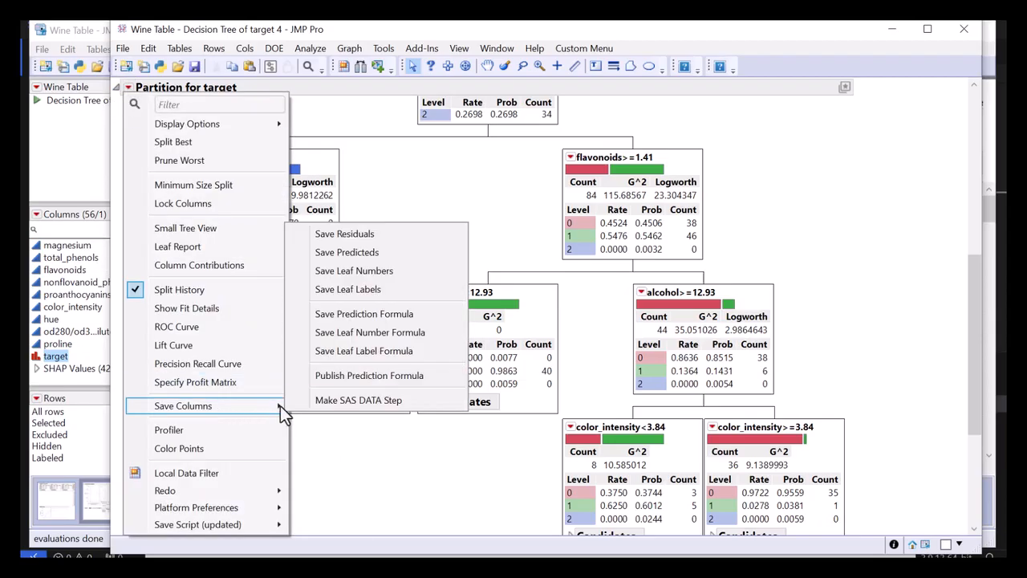
pyautogui.click(387, 375)
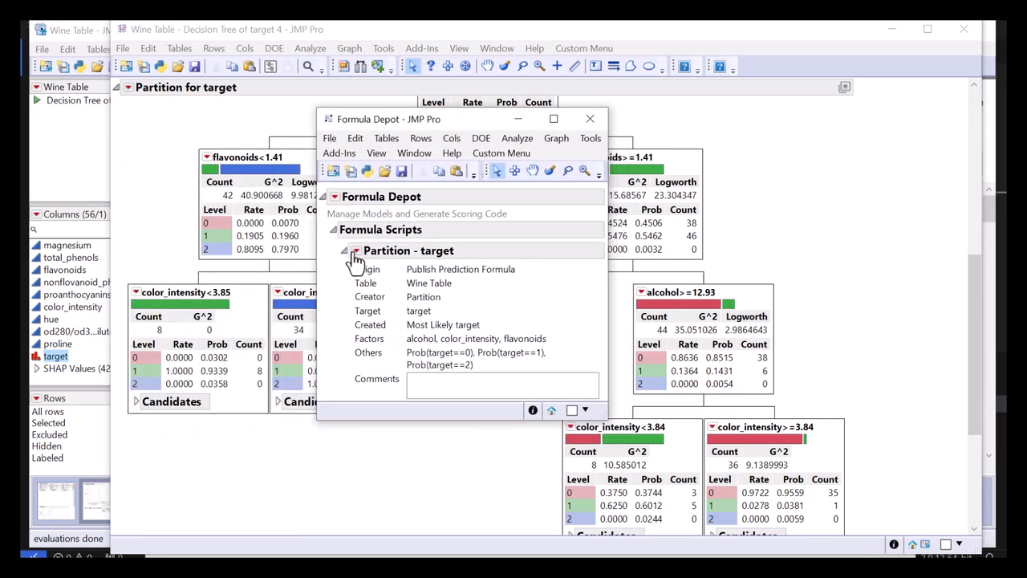
# Generate Python code from the published Partition - target formula and reposition the resulting code window.
pyautogui.click(355, 252)
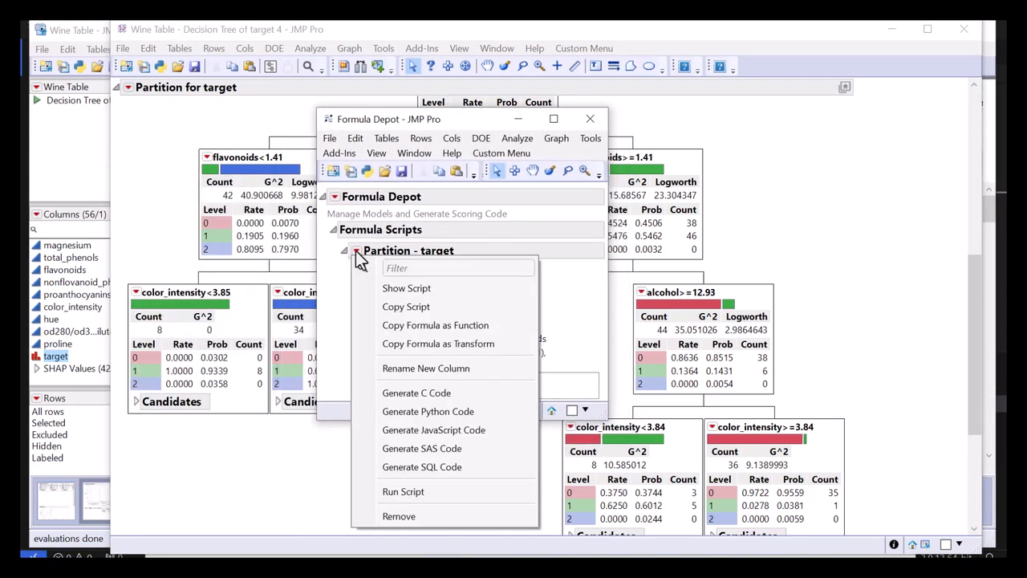
pyautogui.click(475, 412)
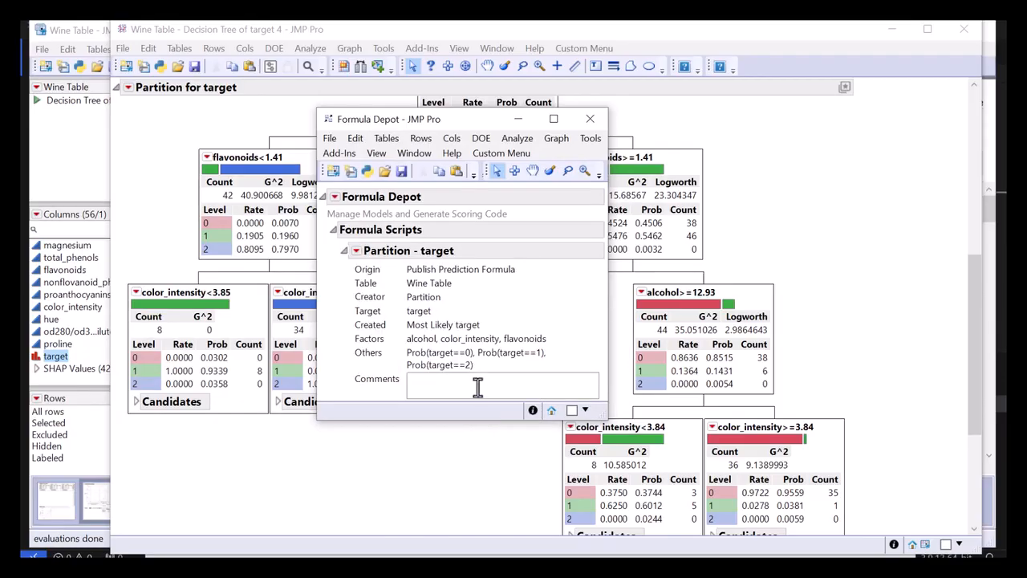
pyautogui.moveTo(299, 38); pyautogui.dragTo(648, 51)
# Review the generated Python code's input and output metadata and its nested scoring conditions, and close the Partition_target script.
pyautogui.scroll(-6, 562, 298)
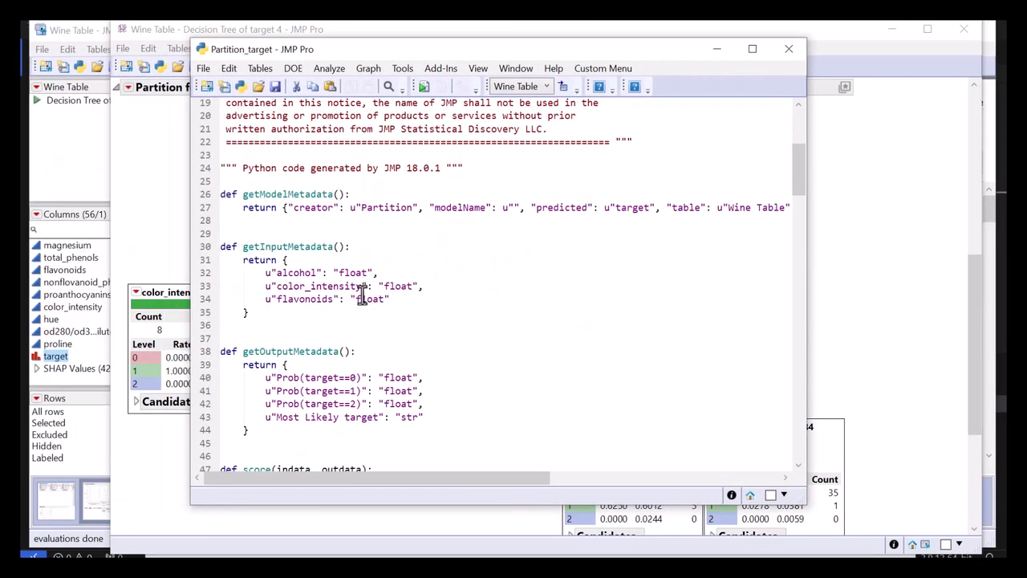
pyautogui.scroll(-11, 361, 297)
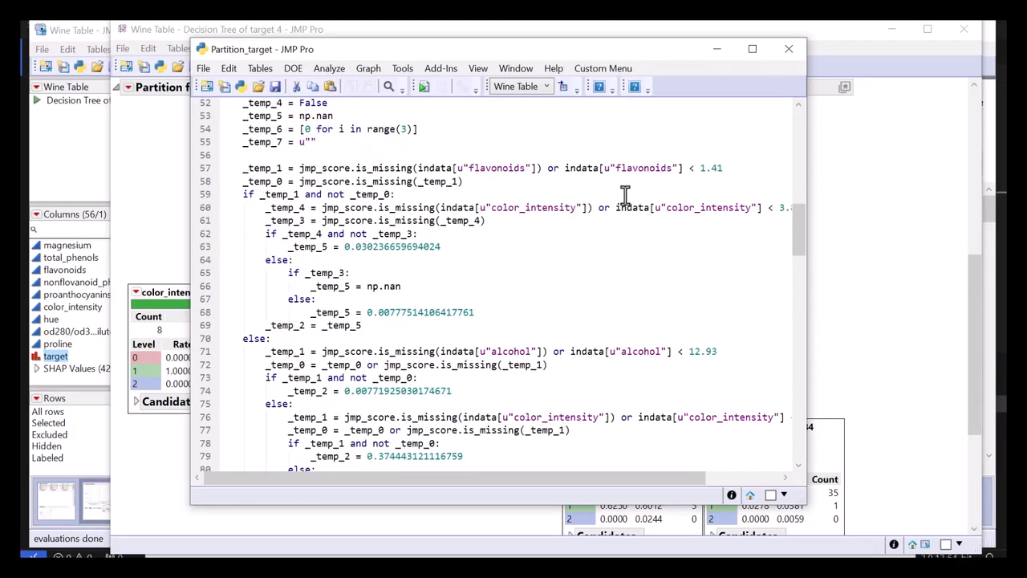
pyautogui.scroll(-4, 447, 341)
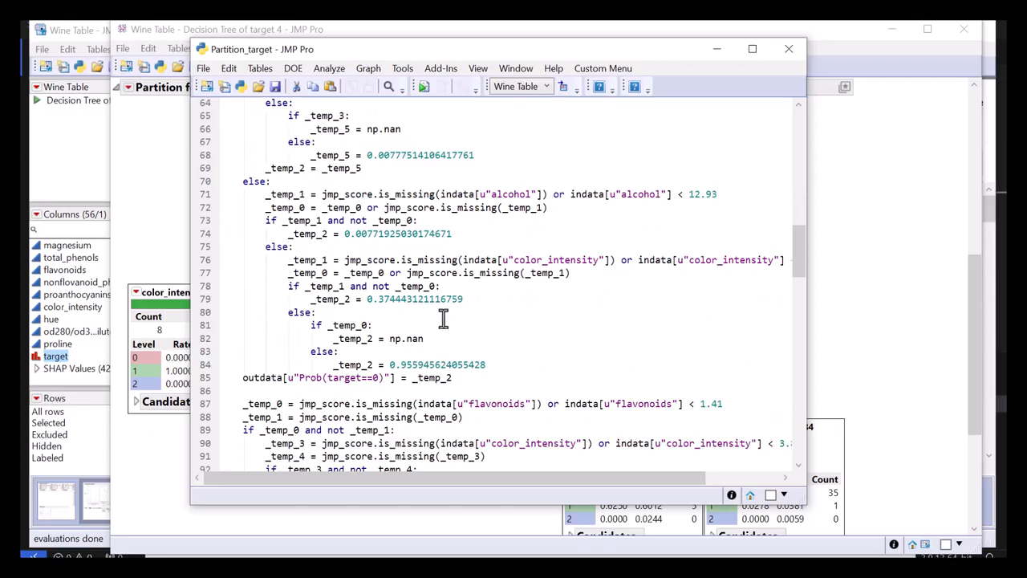
pyautogui.scroll(-7, 444, 319)
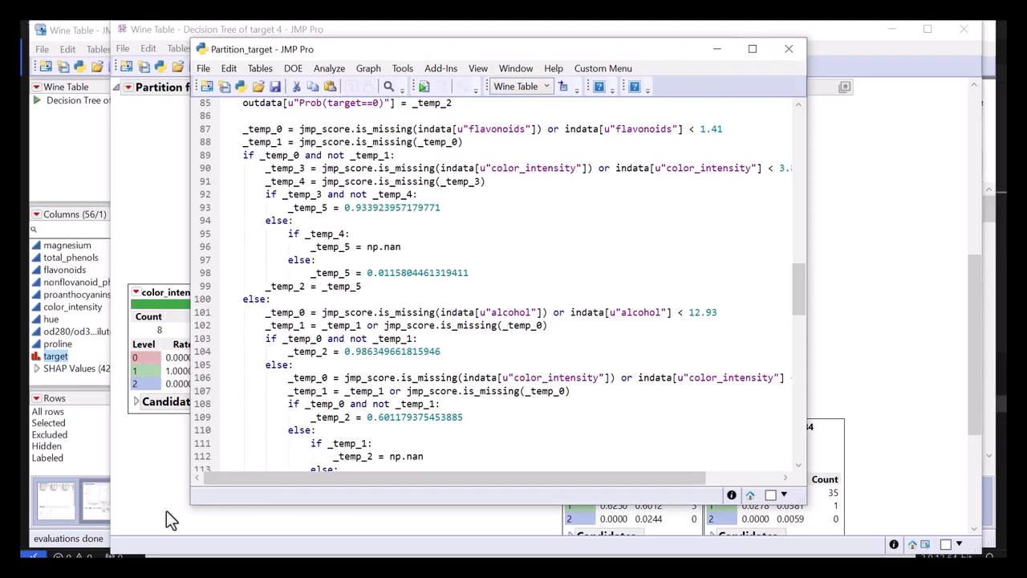
pyautogui.click(786, 53)
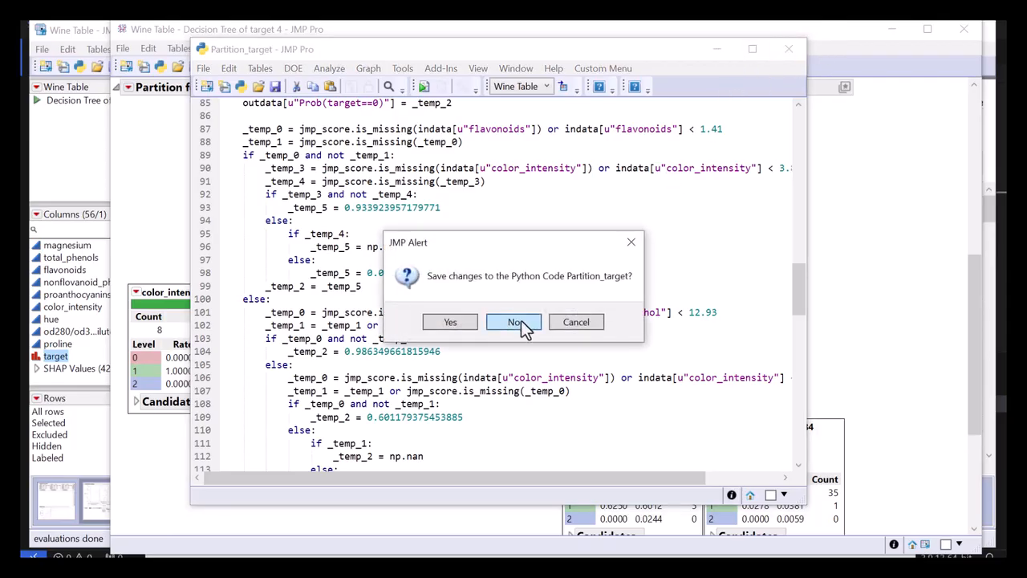